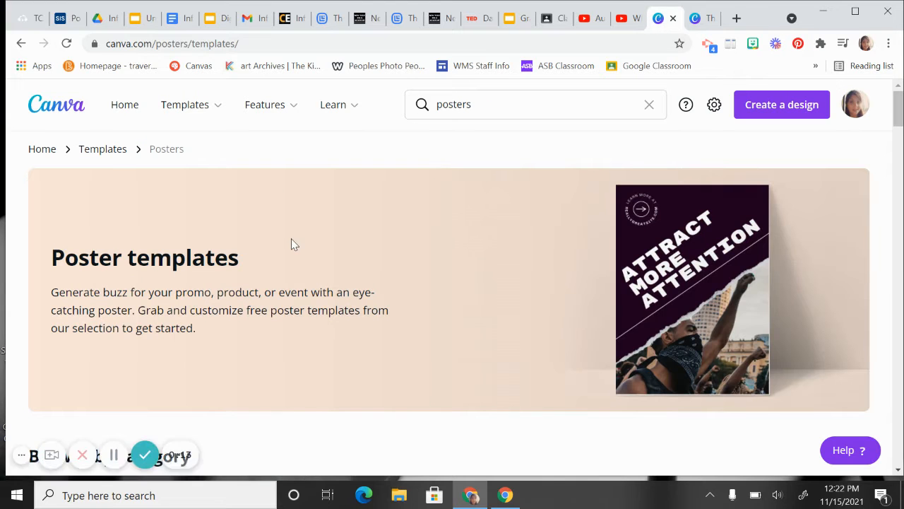
Step: Create a blank poster design from the poster templates page
scroll(291, 244, down, 1)
scroll(293, 241, down, 4)
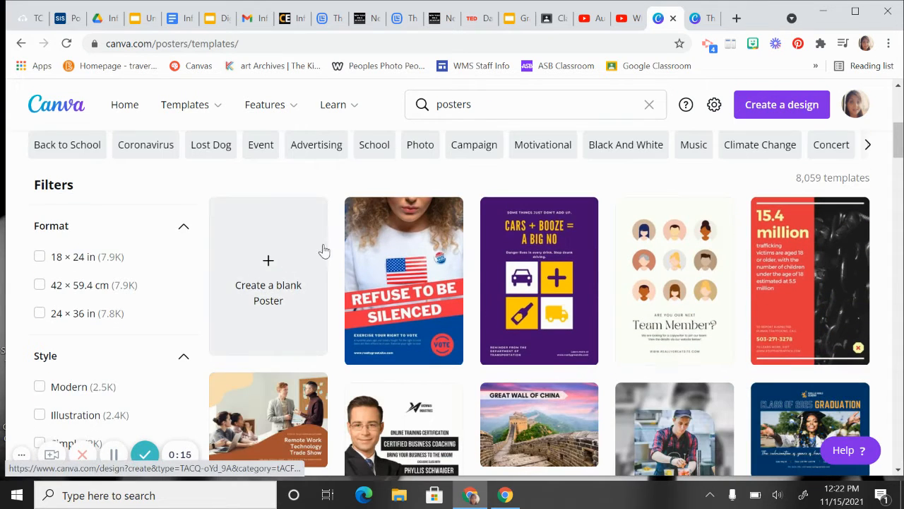
click(264, 304)
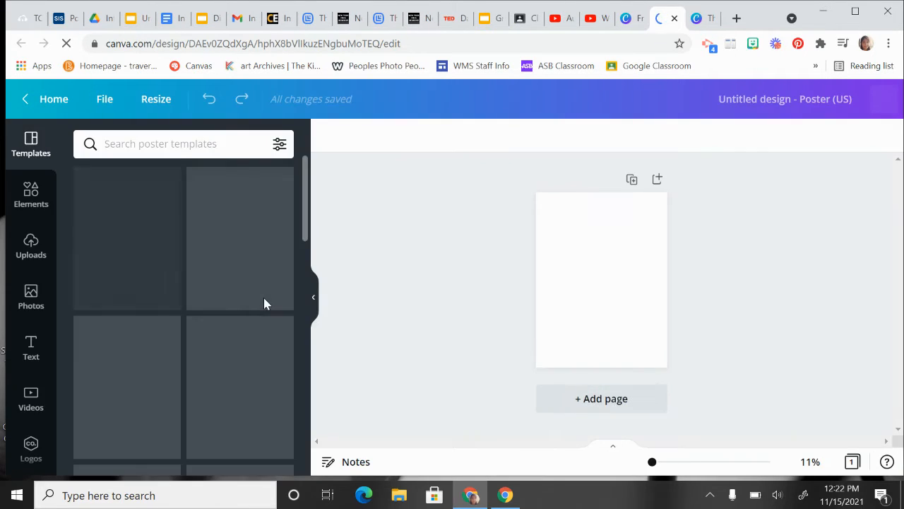
Step: Make a resized copy of the poster at 11 × 17 in and close the original design
click(157, 99)
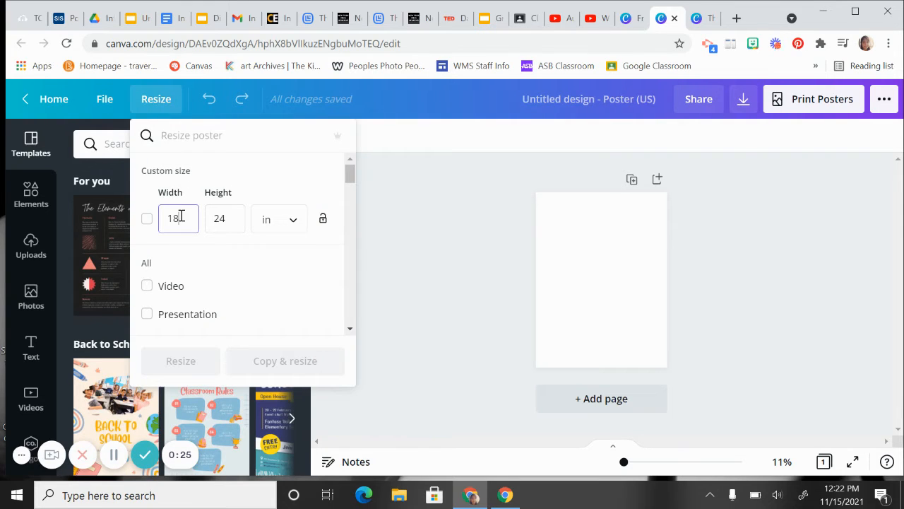
text(11)
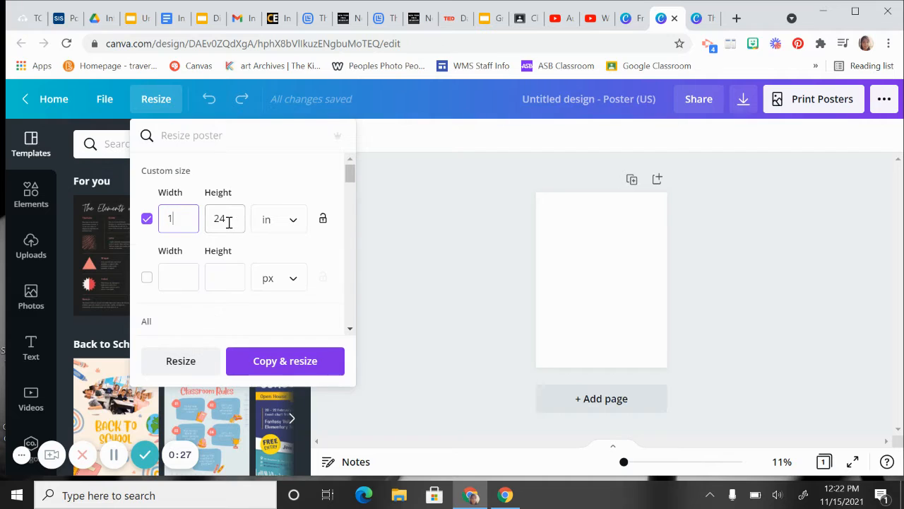
click(226, 220)
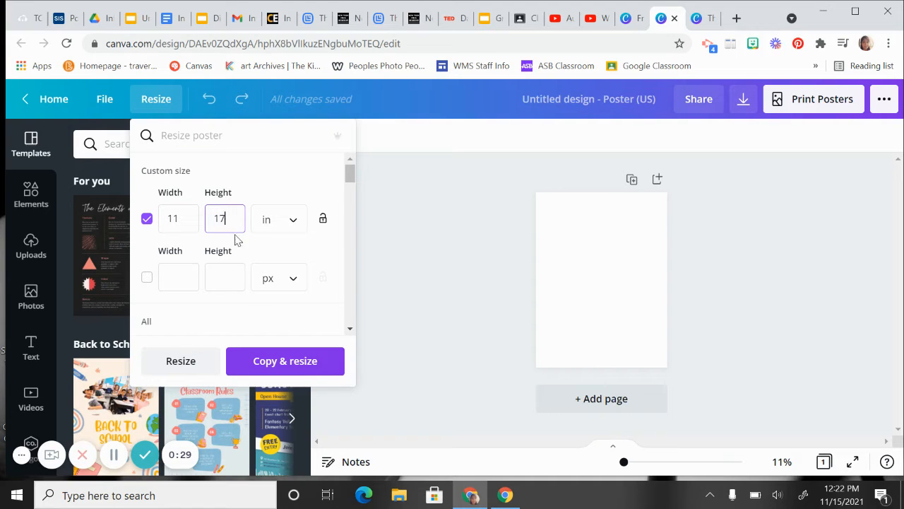
click(269, 367)
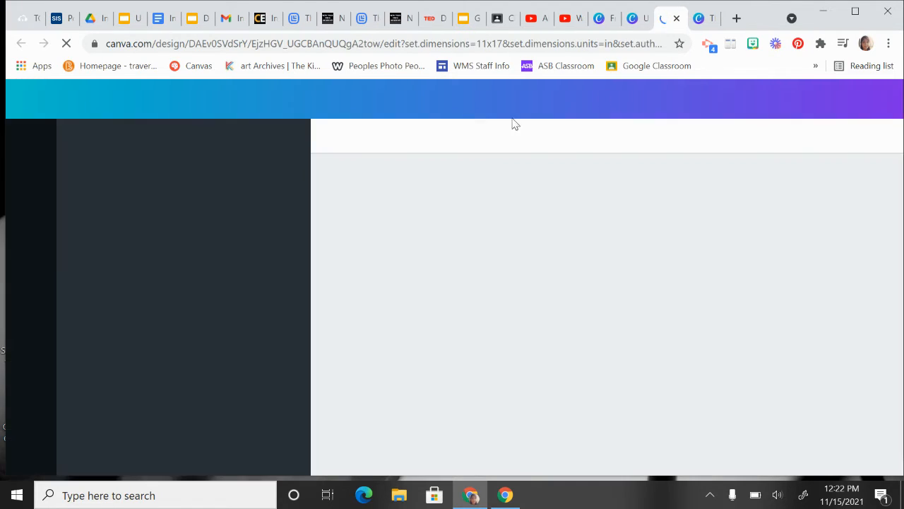
click(632, 19)
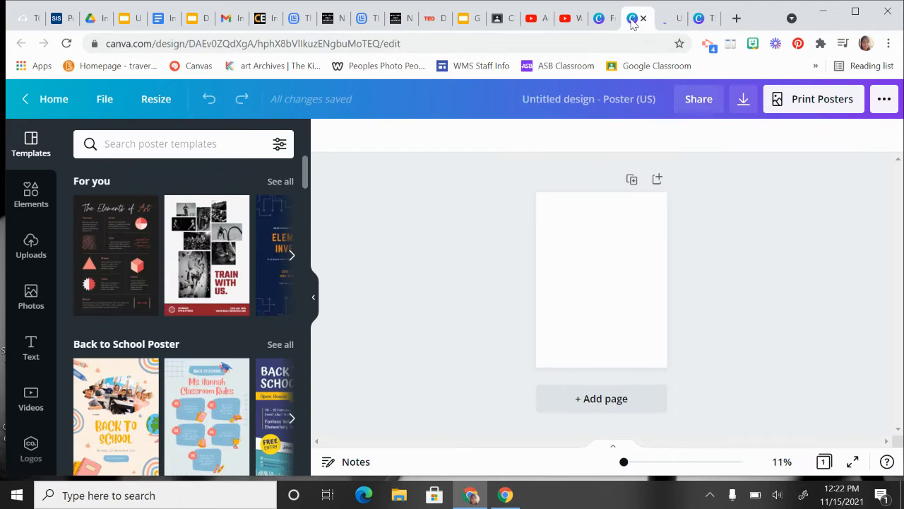
click(643, 20)
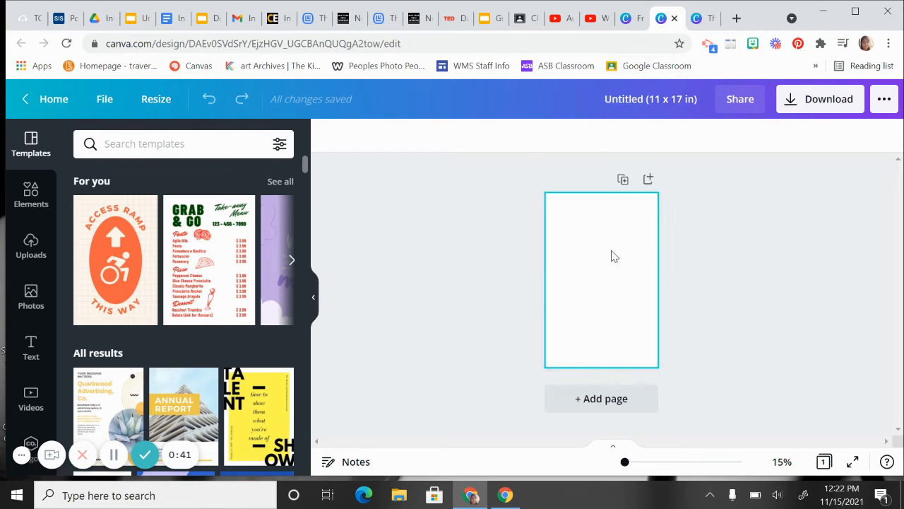
Step: Search the photo library for "blue" and browse the background images
click(124, 150)
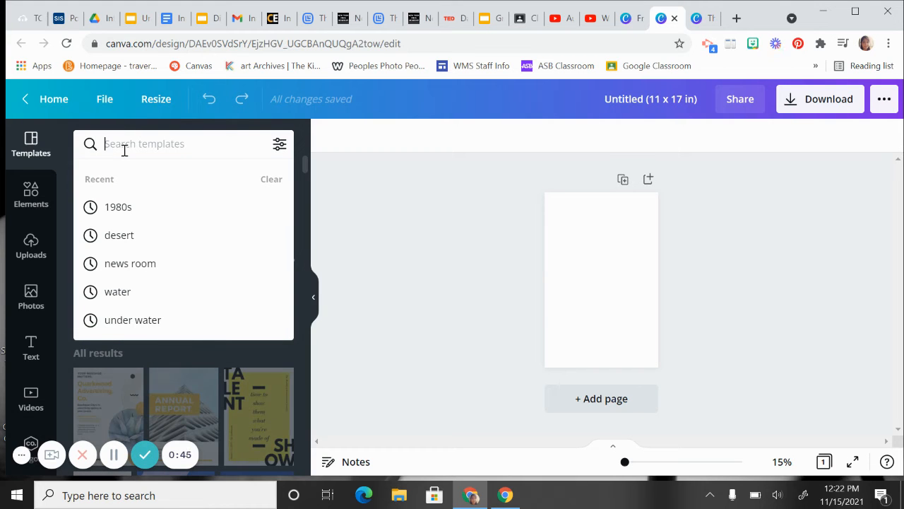
click(34, 302)
click(182, 148)
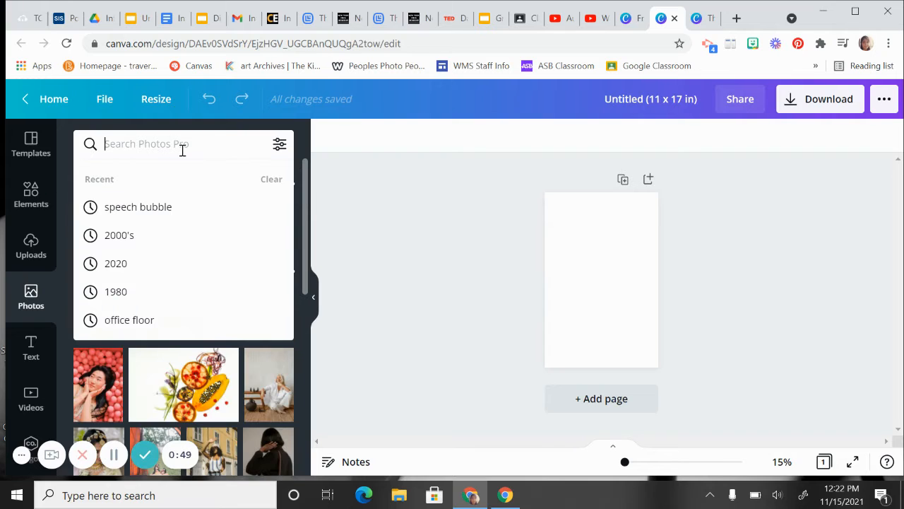
text(blue)
key(Return)
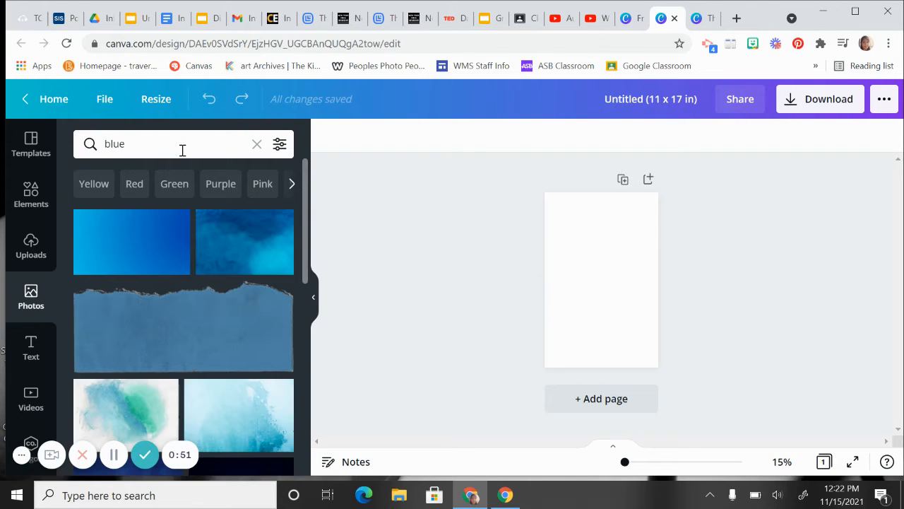
scroll(92, 335, down, 1)
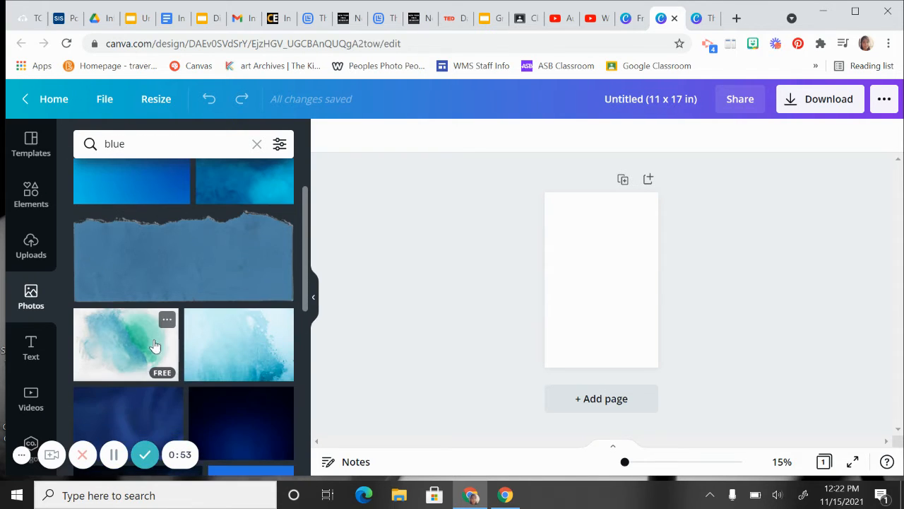
scroll(156, 346, up, 1)
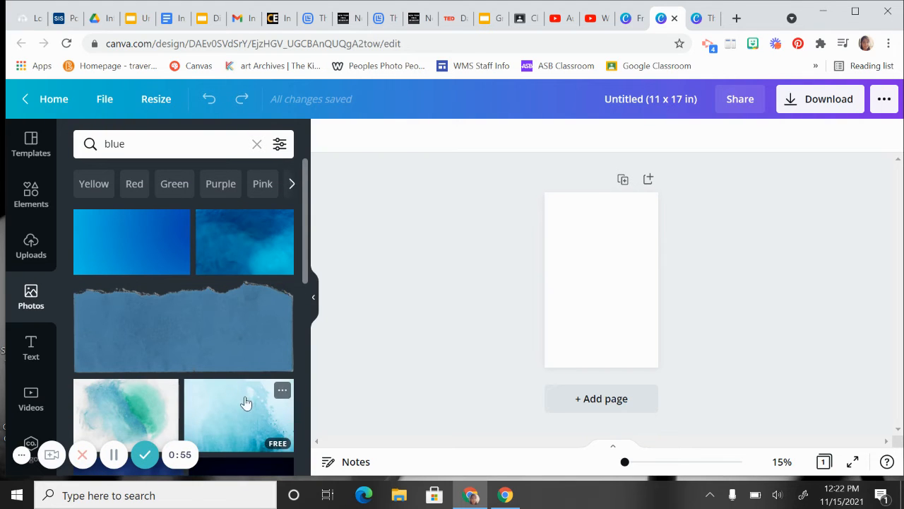
Step: Add the light blue watercolor photo to the page and enlarge it to cover the whole poster
drag(245, 403, 572, 283)
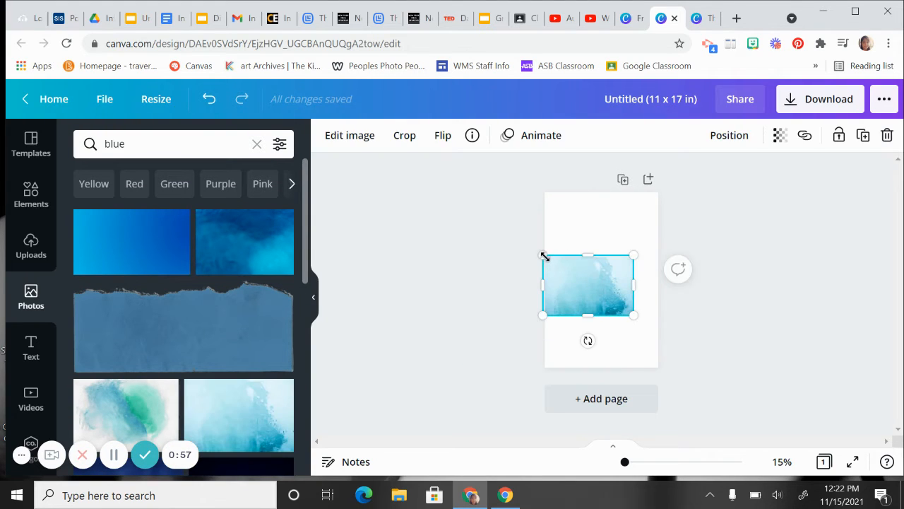
drag(544, 256, 438, 187)
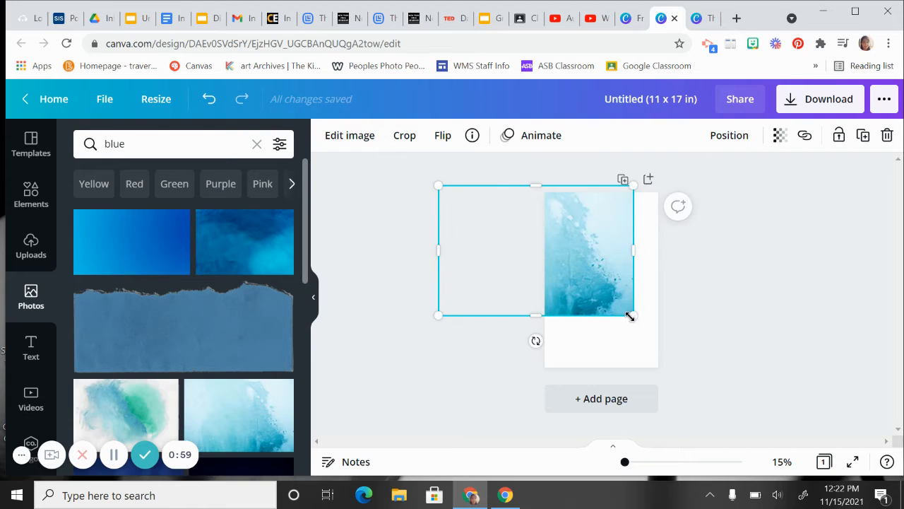
drag(630, 316, 601, 327)
click(702, 320)
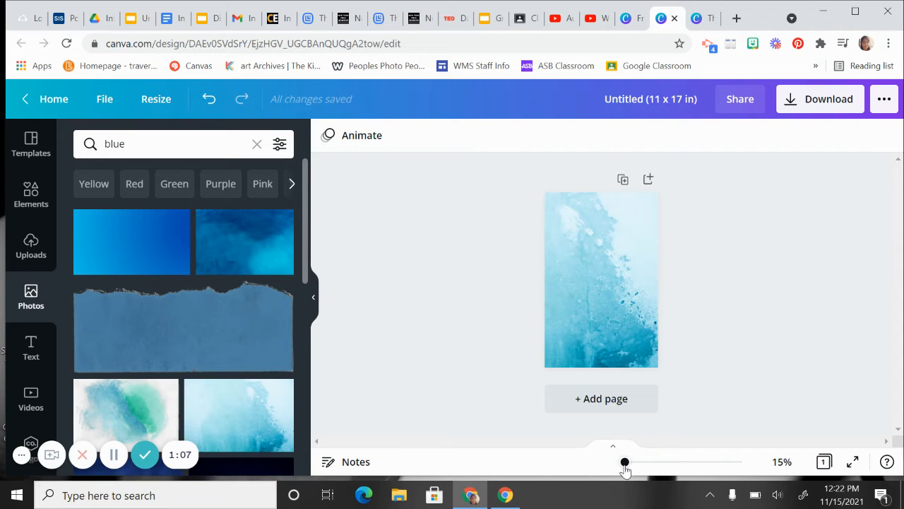
Step: Search the photos for "1980" and place the "The 80's" cassette tape photo on the blue background
drag(625, 470, 625, 472)
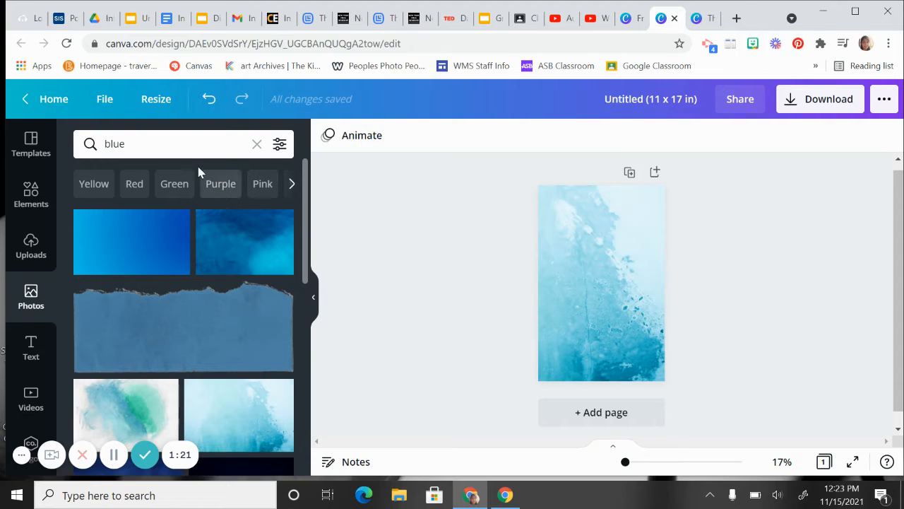
click(164, 145)
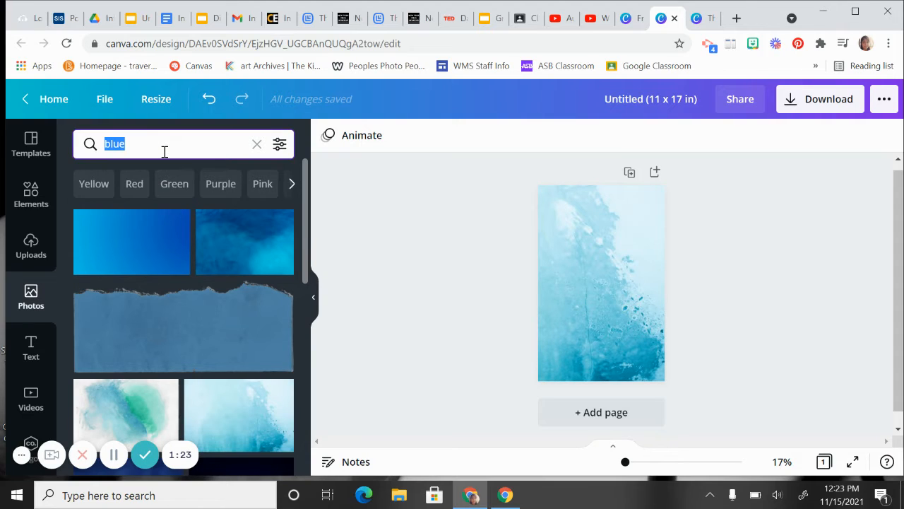
text(1980)
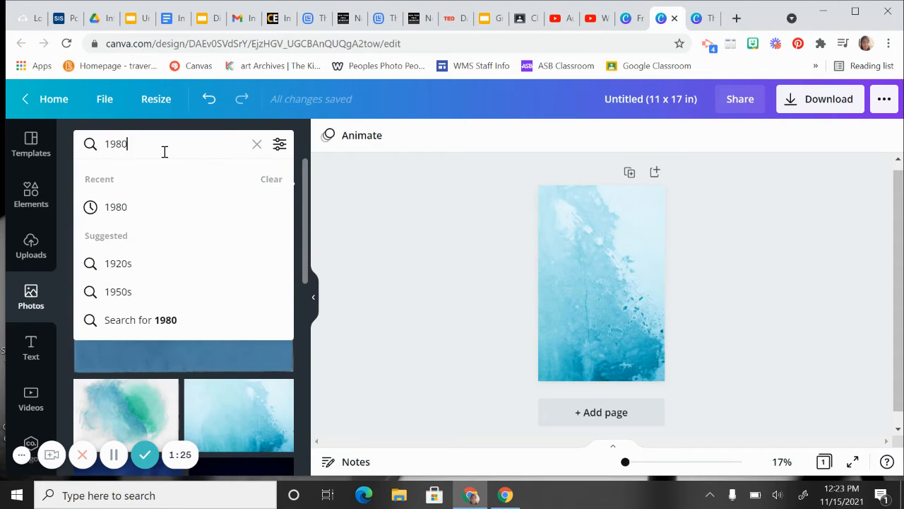
key(Return)
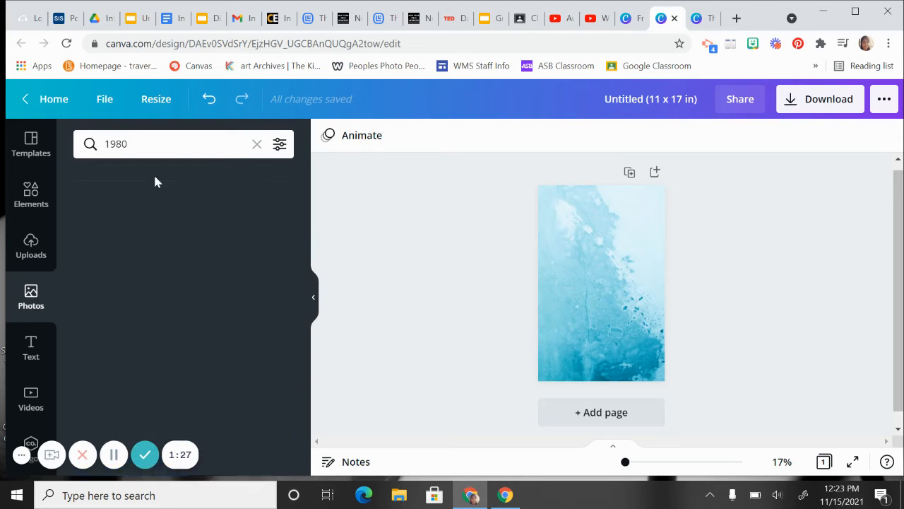
scroll(171, 317, down, 2)
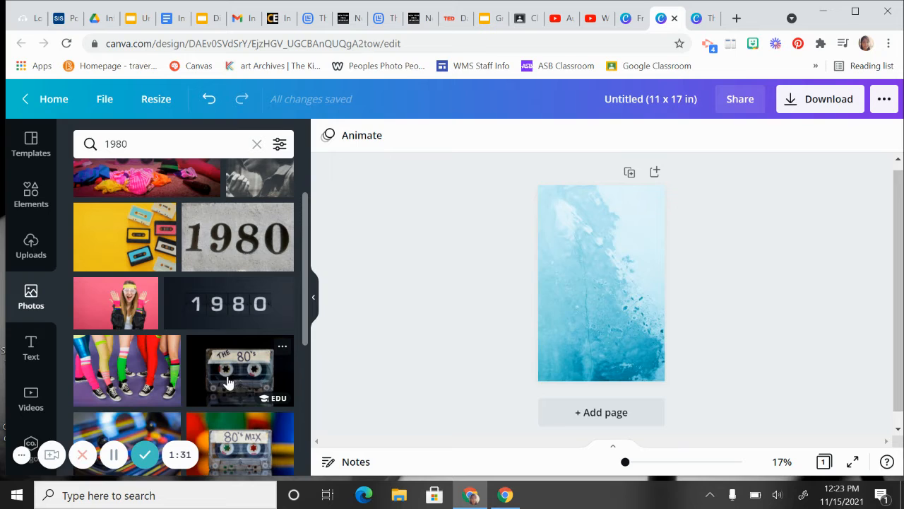
drag(236, 373, 511, 209)
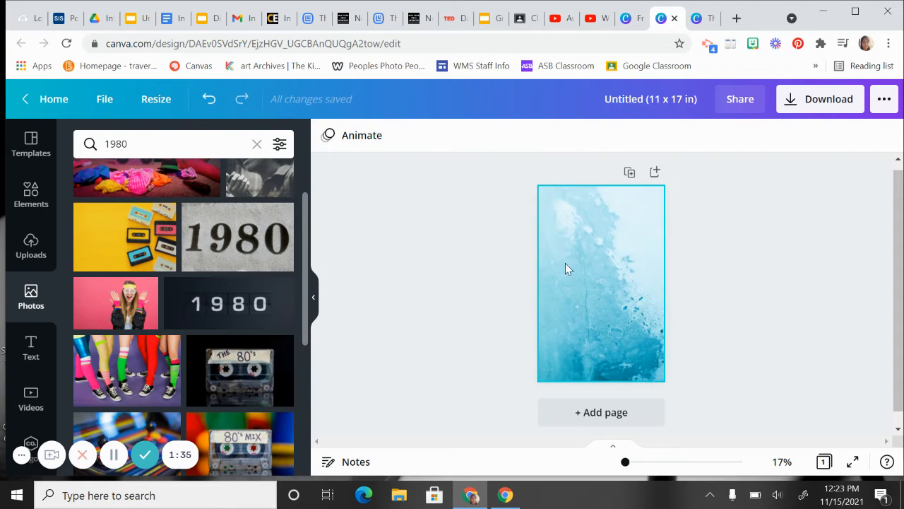
drag(285, 370, 623, 257)
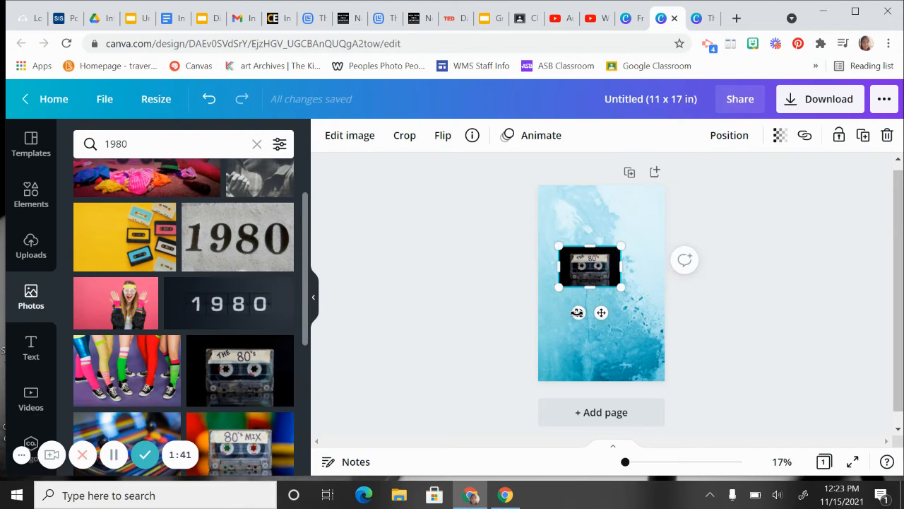
Step: Tilt the cassette photo counterclockwise and position it in the poster's upper-left corner
drag(578, 313, 592, 314)
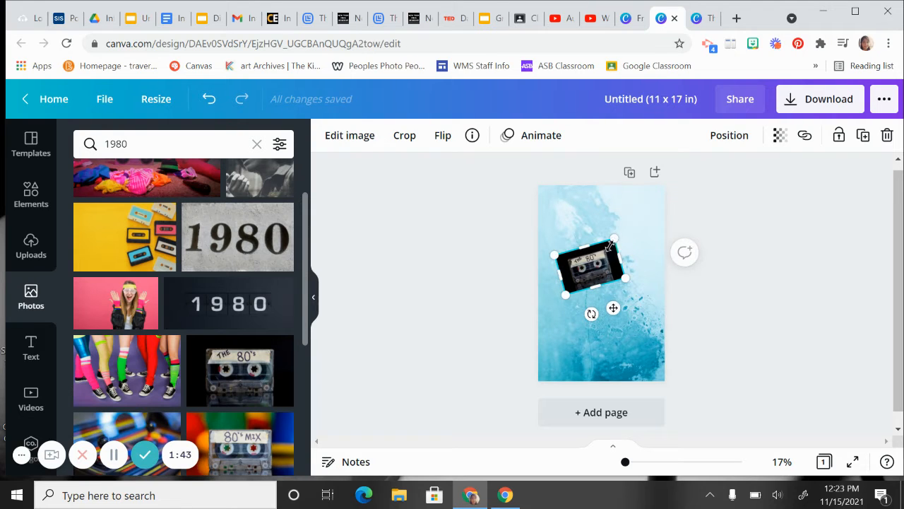
drag(609, 244, 571, 209)
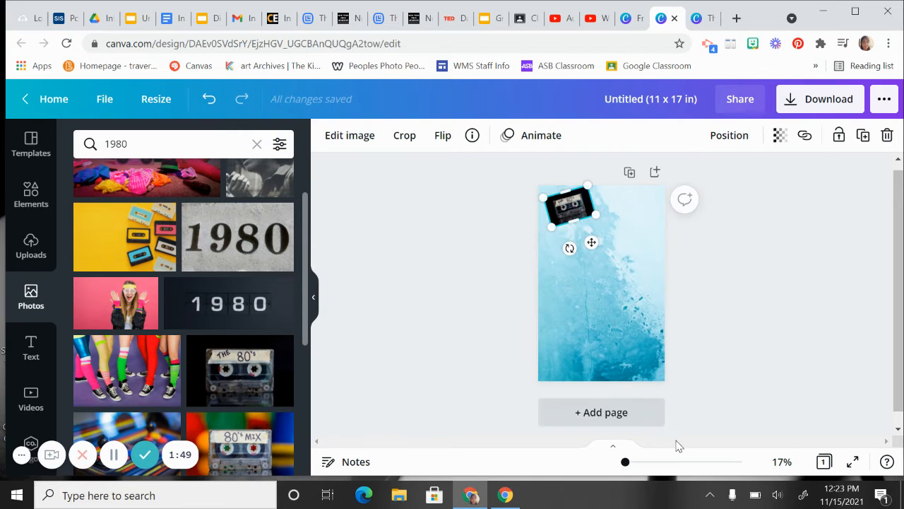
drag(625, 462, 630, 462)
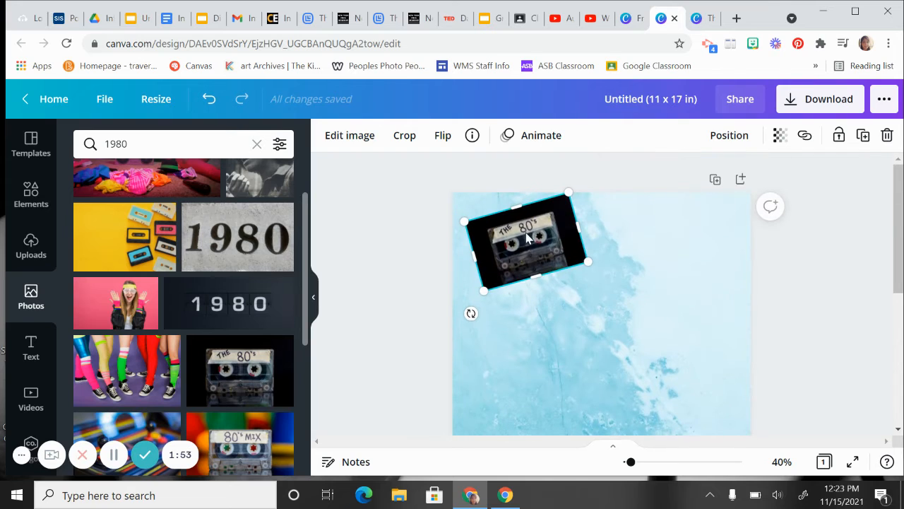
drag(528, 239, 522, 245)
drag(455, 228, 455, 229)
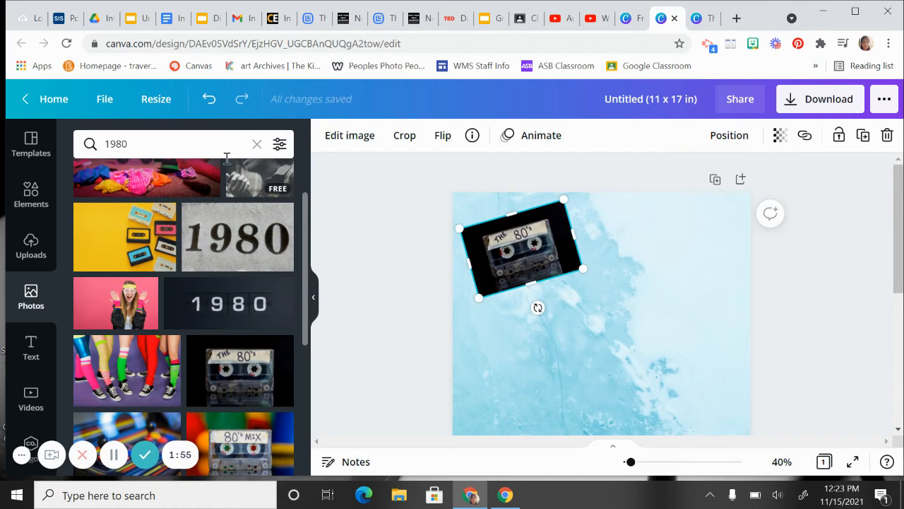
Step: Search the photo library for "2000's"
click(221, 147)
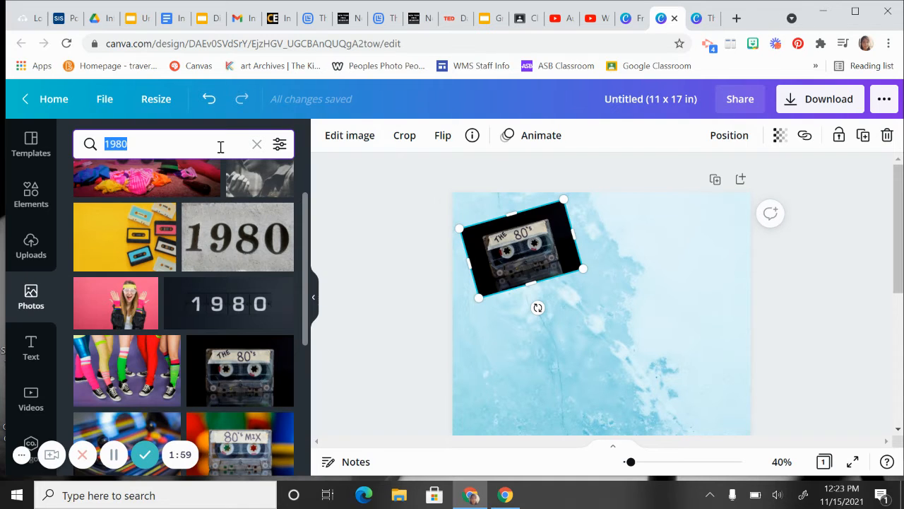
text(200')
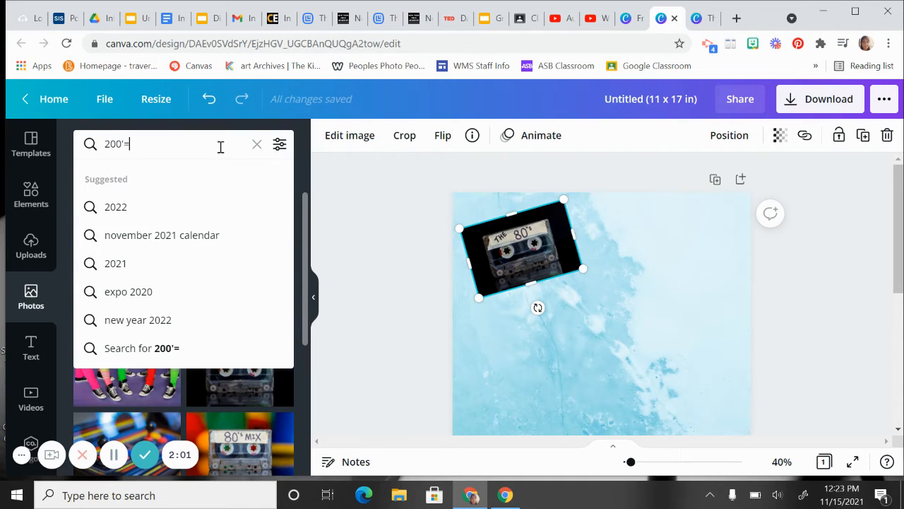
text(=)
key(BackSpace)
key(BackSpace)
text(0's)
key(Return)
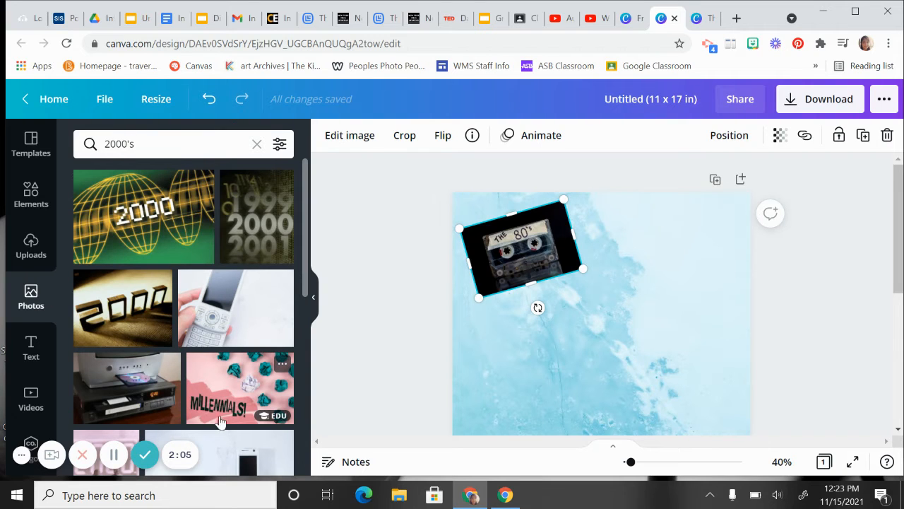
Step: Add the pink "Millennials!" photo, shrink it, and tilt it clockwise near the poster's upper-right corner
drag(223, 397, 562, 347)
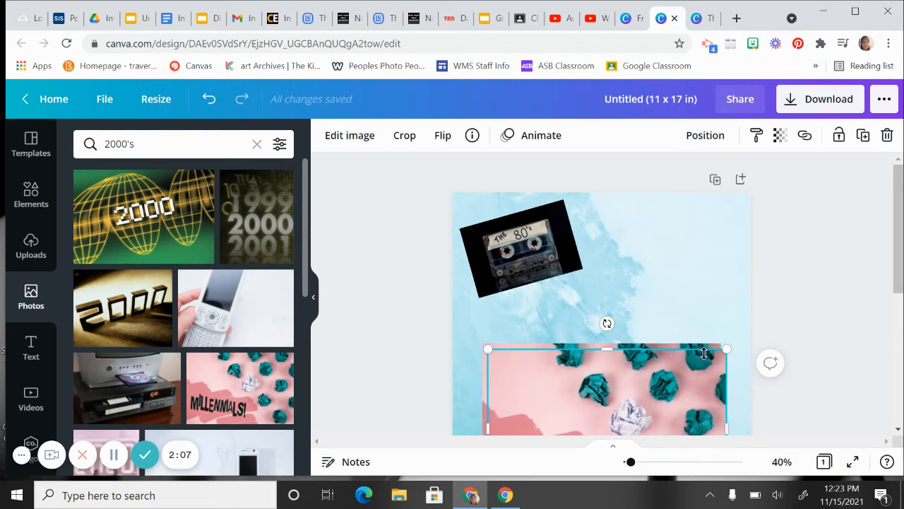
drag(721, 350, 616, 387)
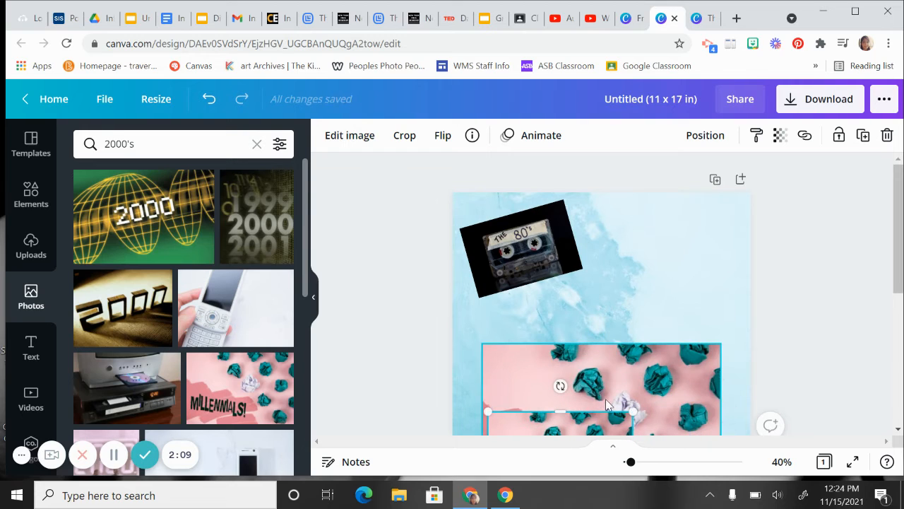
drag(587, 421, 683, 219)
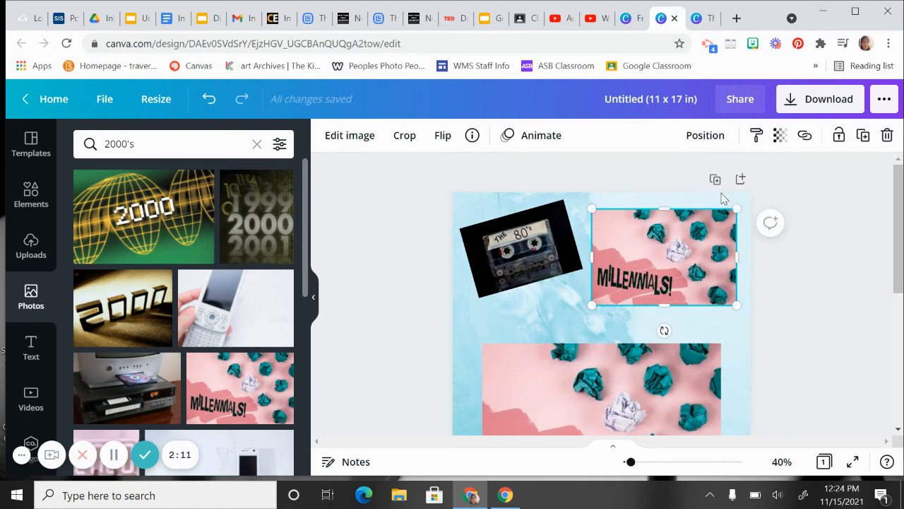
drag(736, 209, 676, 248)
drag(608, 276, 639, 249)
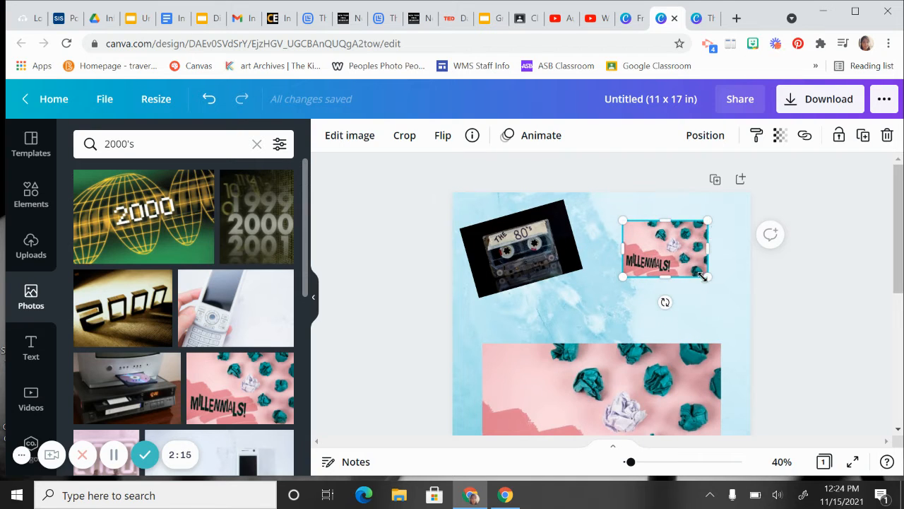
drag(667, 302, 650, 301)
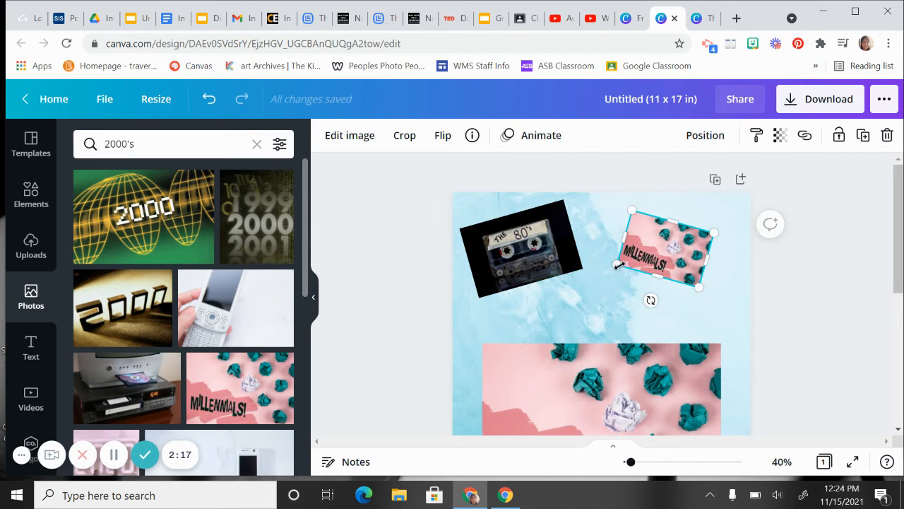
Step: Enlarge the pink "Millennials!" photo and position it in the poster's upper-right corner
drag(612, 269, 591, 274)
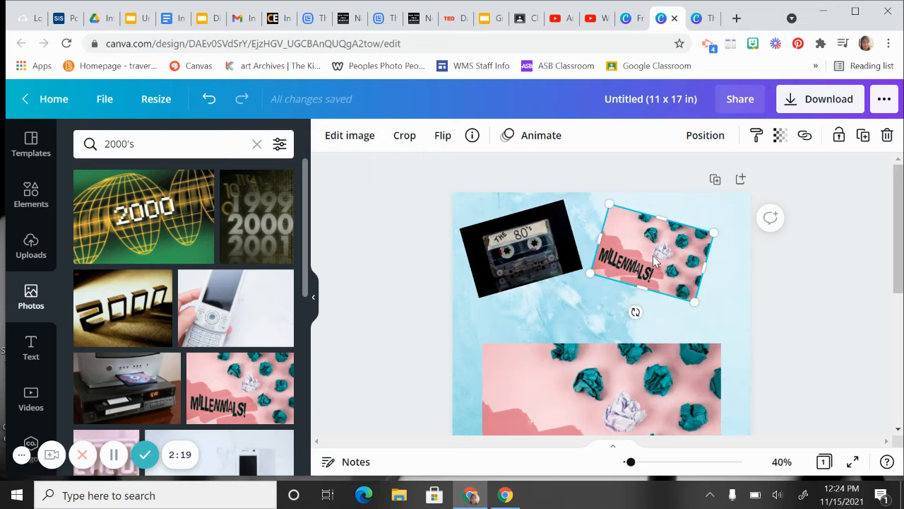
drag(661, 256, 694, 250)
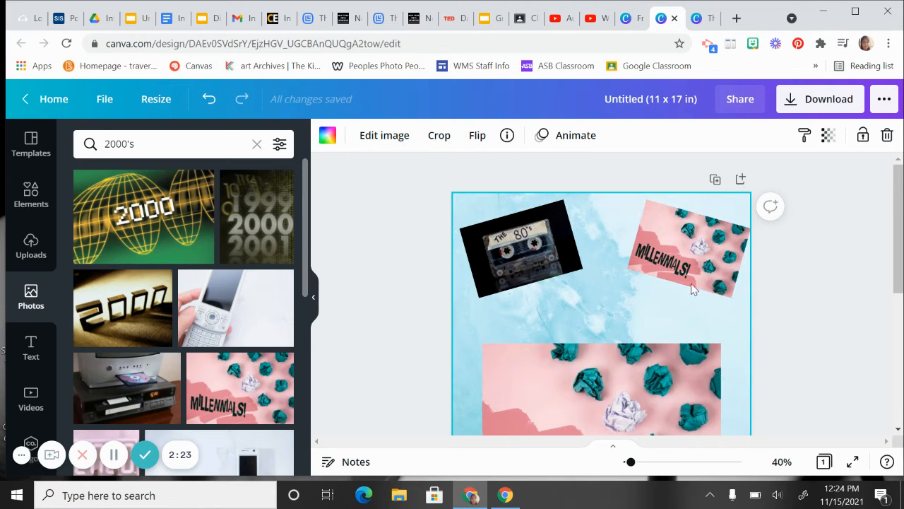
drag(730, 297, 700, 267)
click(720, 303)
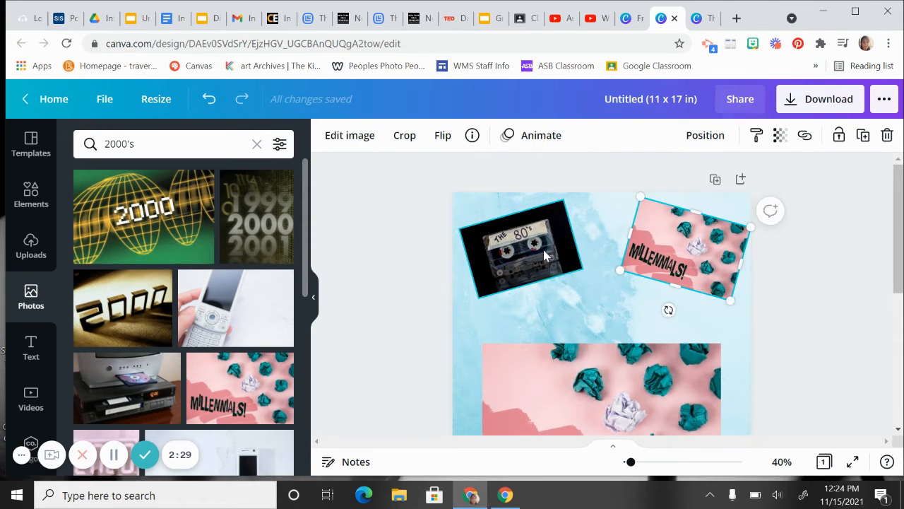
Step: Move the "The 80's" cassette photo slightly up and enlarge it a little to balance the "Millennials!" photo
drag(530, 255, 530, 249)
drag(480, 290, 481, 299)
click(680, 297)
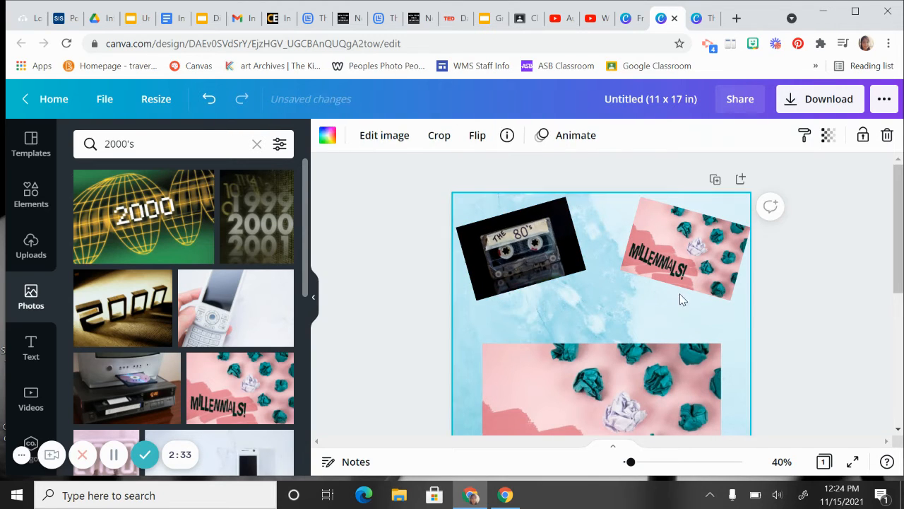
click(701, 283)
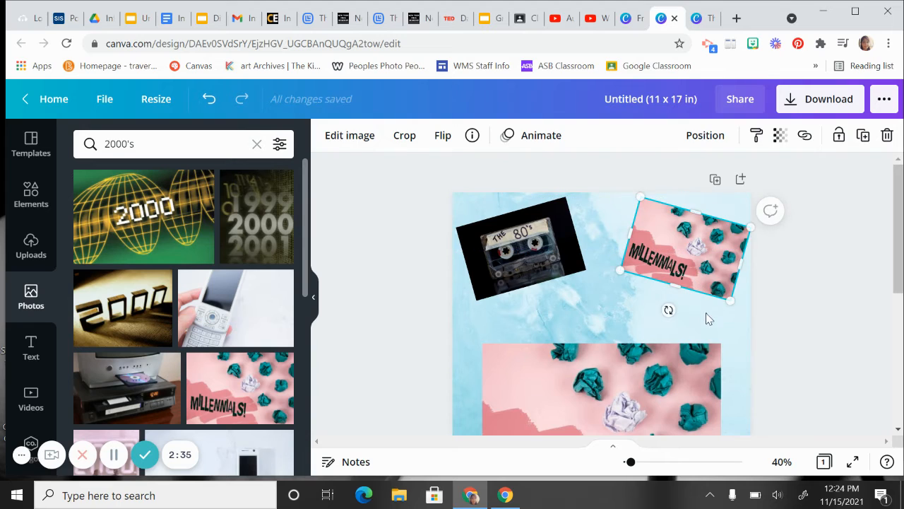
click(702, 330)
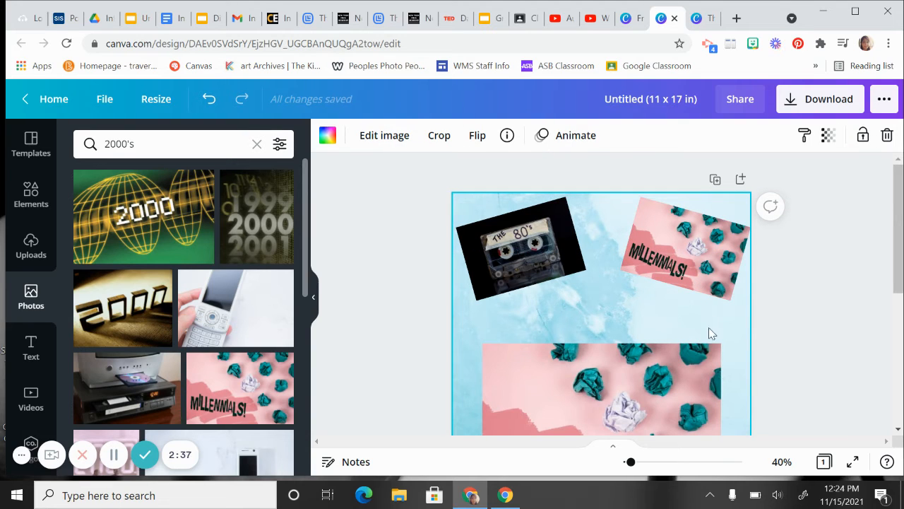
Step: Search the photo library for "speech bubble"
double_click(179, 139)
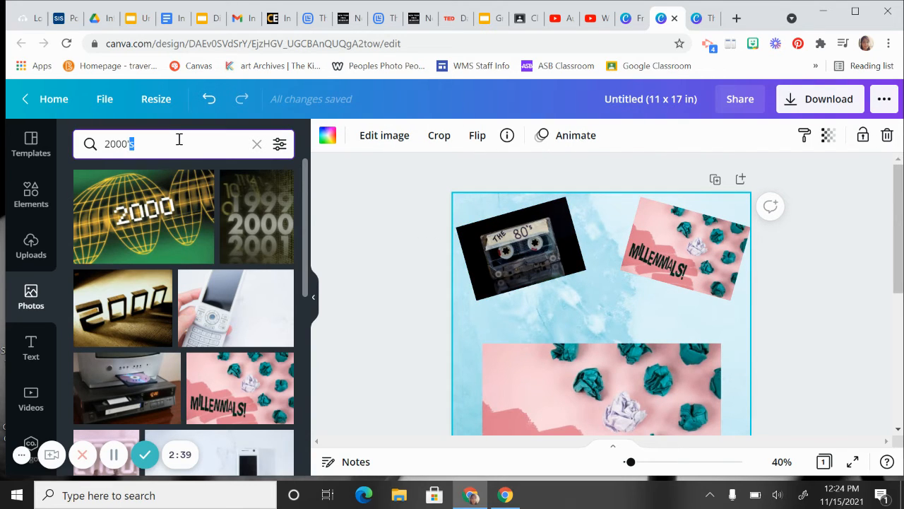
text(speech bubble)
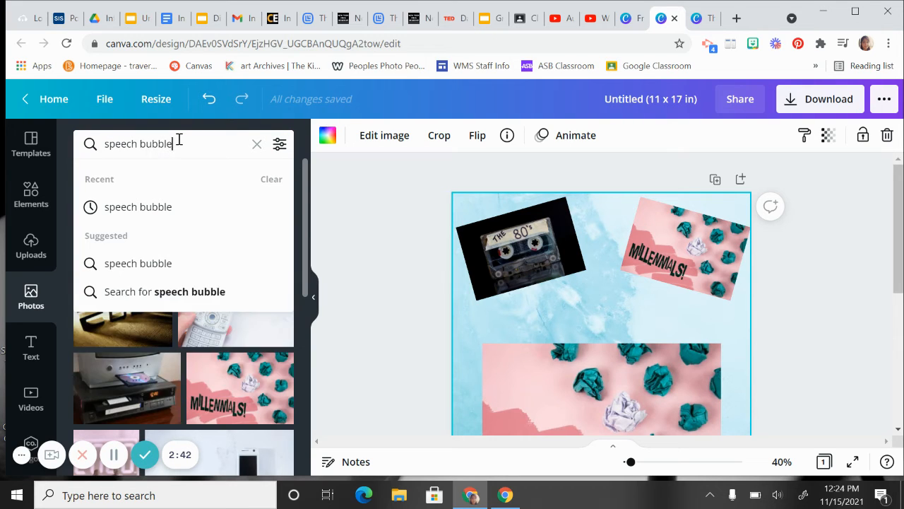
key(Return)
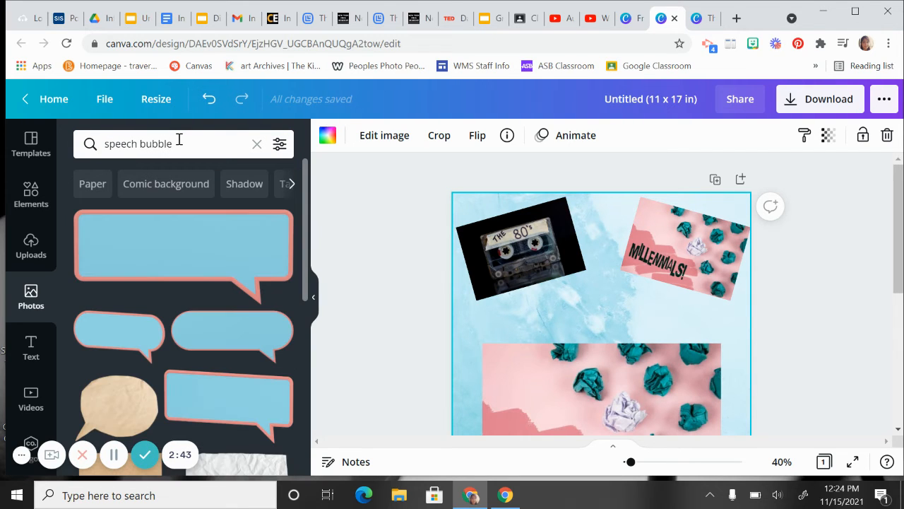
Step: Add the white crumpled-paper speech bubble, shrink it, and position it between the cassette and "Millennials!" photos
scroll(197, 210, down, 4)
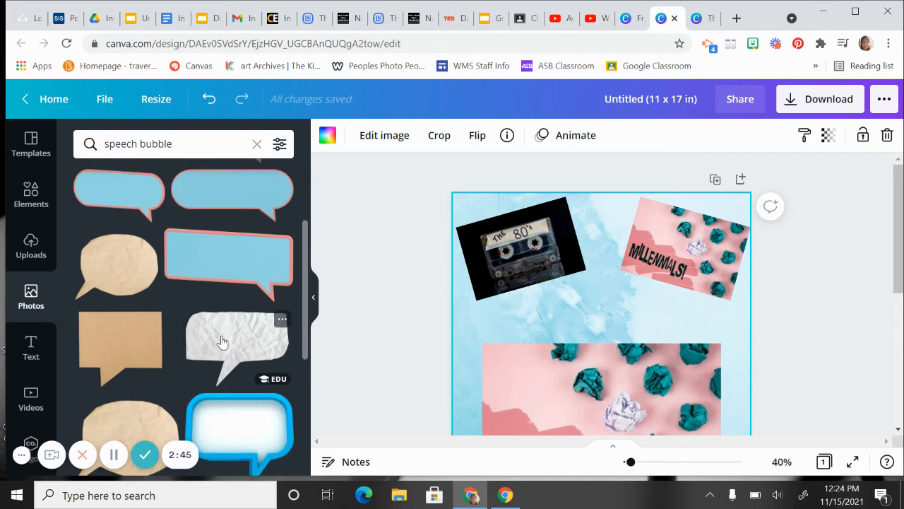
drag(234, 346, 590, 274)
drag(752, 242, 655, 306)
drag(616, 336, 625, 252)
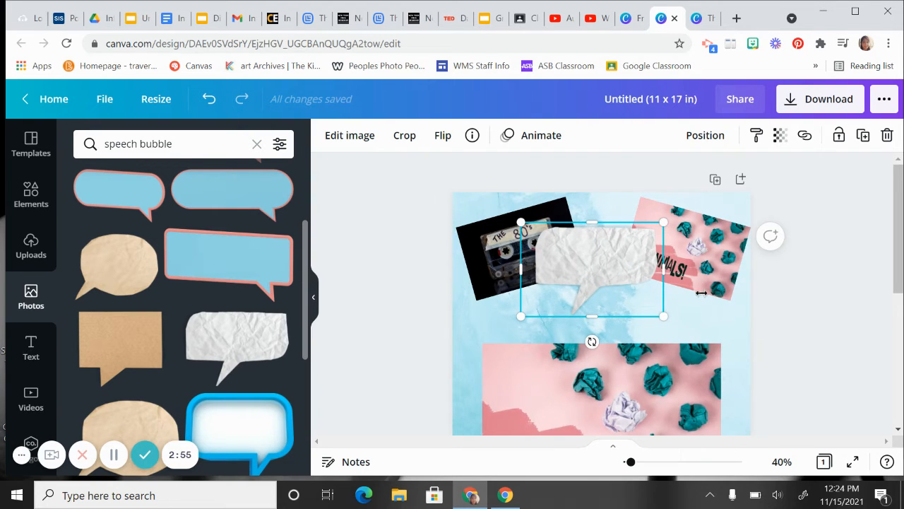
Step: Add the "GAME OVER" text style over the speech bubble and scale it down toward the bubble's size
click(29, 347)
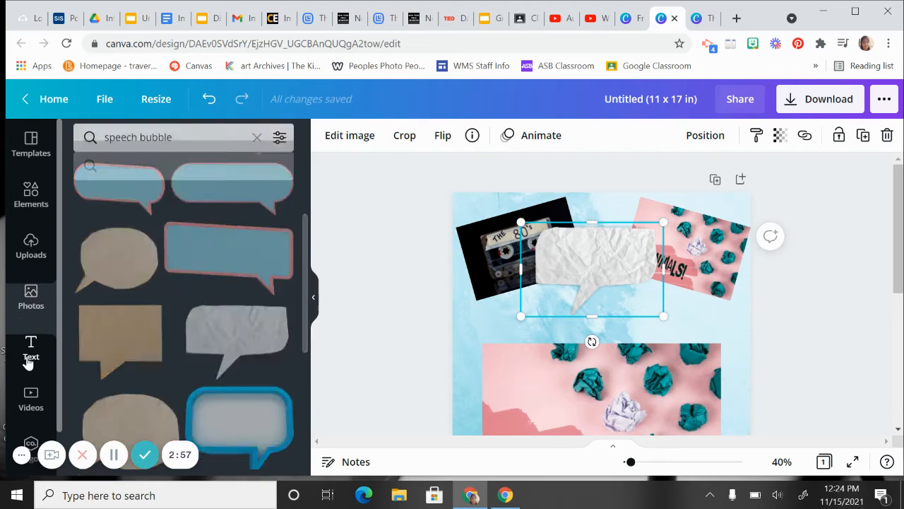
scroll(190, 293, down, 2)
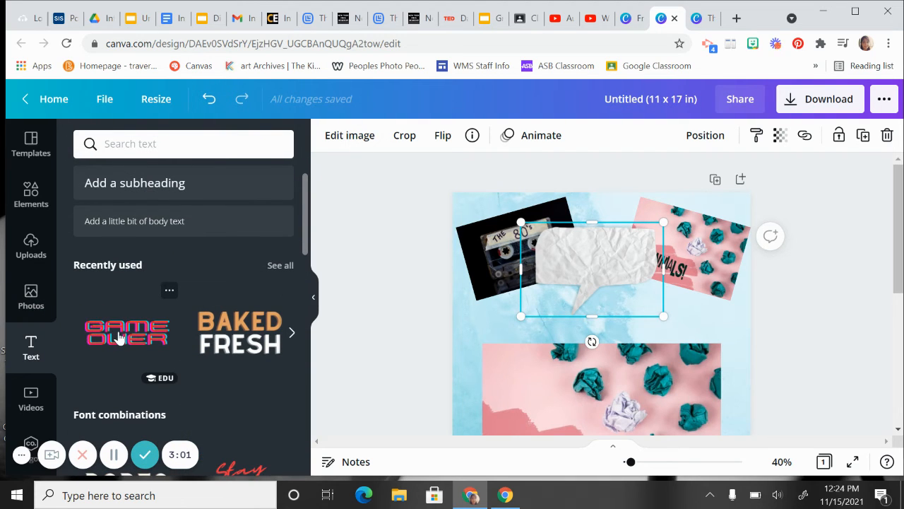
drag(119, 338, 567, 262)
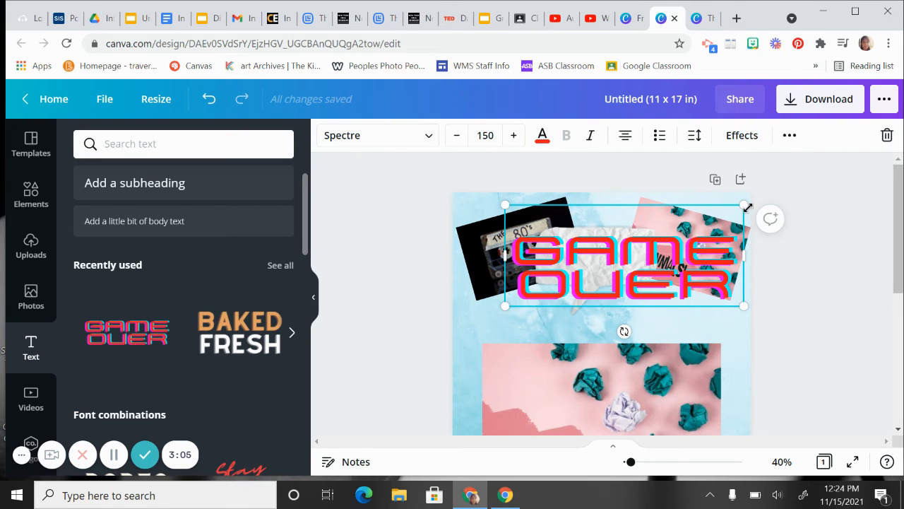
drag(746, 207, 675, 237)
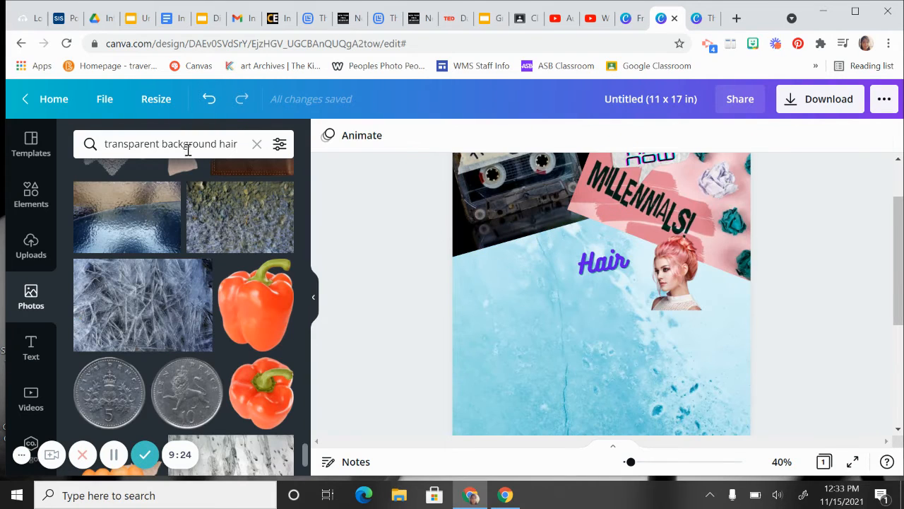
Step: Replace the photo search with the recent search "1980 big hair"
click(188, 150)
triple_click(178, 148)
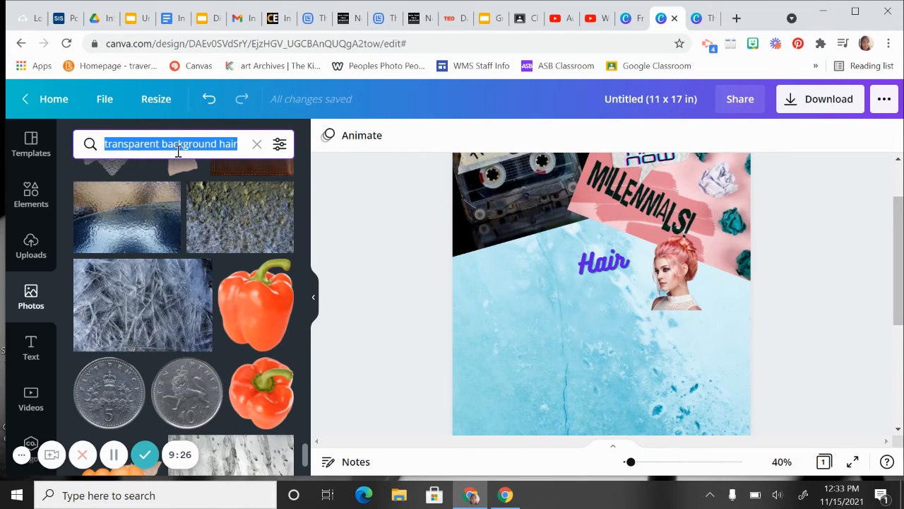
text(1980's)
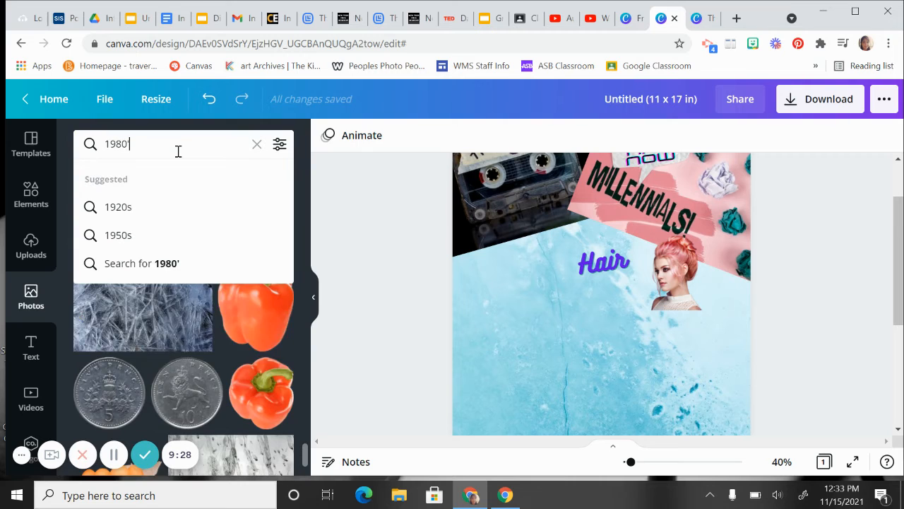
key(BackSpace)
key(BackSpace)
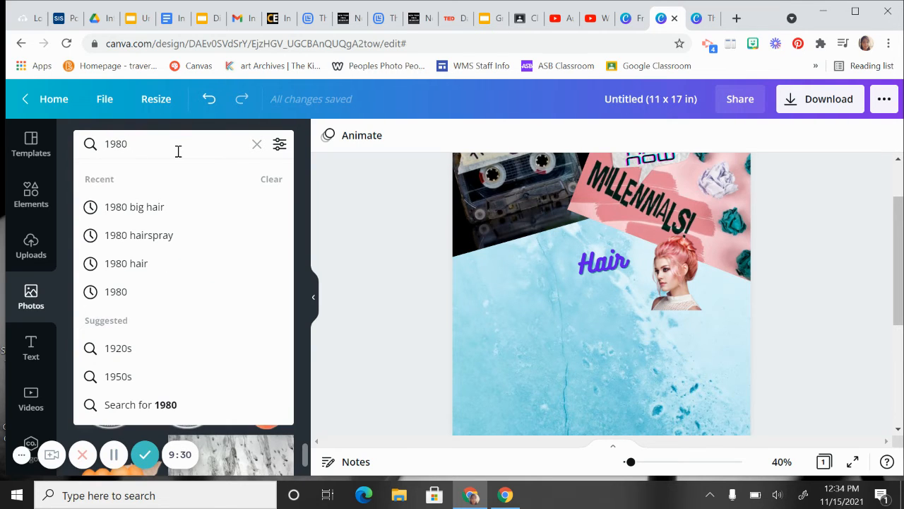
click(134, 205)
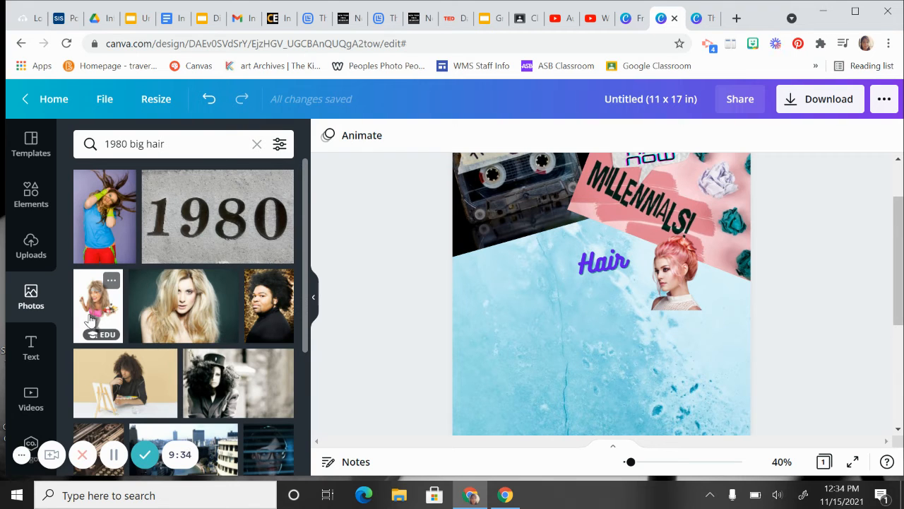
Step: Add the photo of the big-haired woman in a pink top, shrink it, and place it below the cassette photo
drag(90, 320, 515, 283)
drag(709, 225, 506, 219)
drag(572, 200, 541, 242)
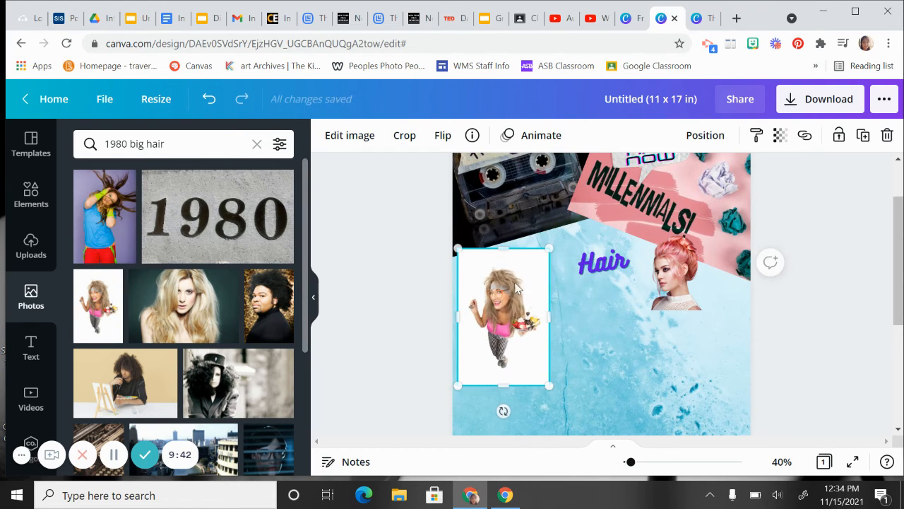
mouse_move(506, 290)
mouse_down()
mouse_move(516, 268)
mouse_move(522, 281)
mouse_up()
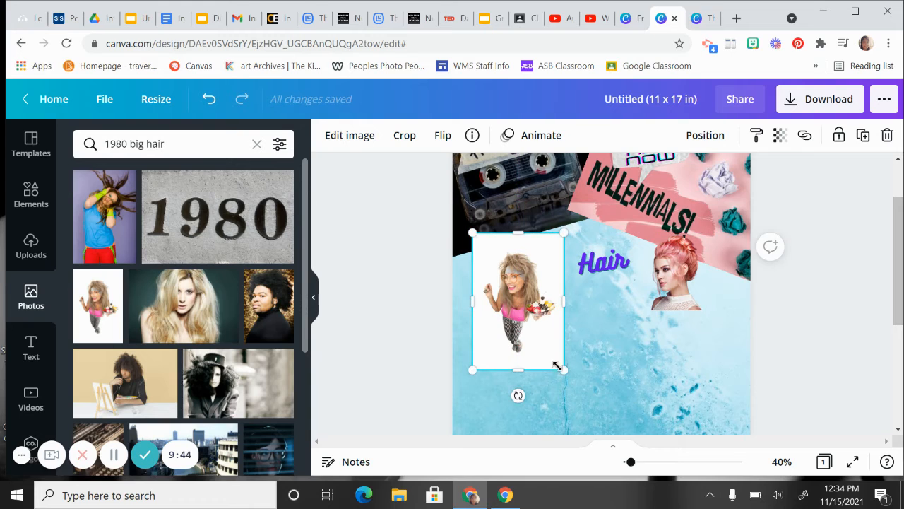
drag(563, 368, 551, 347)
Step: Crop the big-haired woman's photo to her upper body and remove its white background
double_click(531, 315)
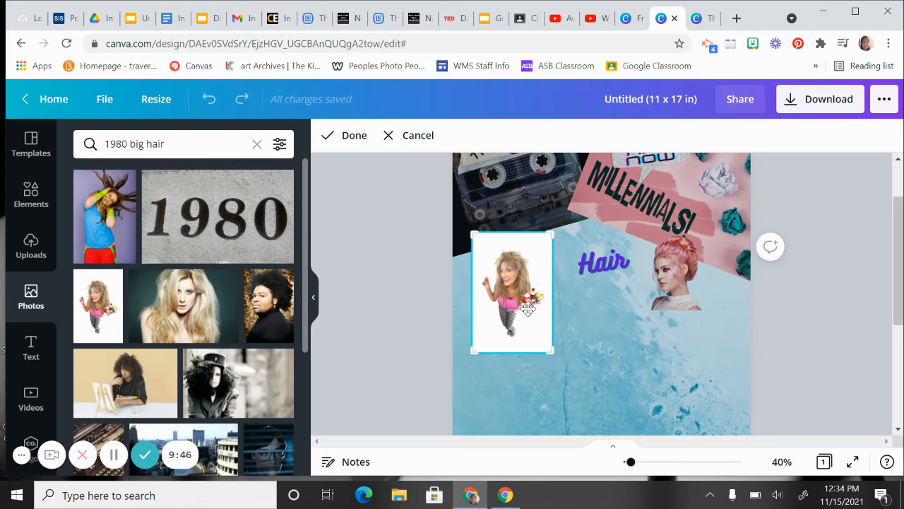
drag(549, 353, 552, 323)
click(589, 334)
click(357, 143)
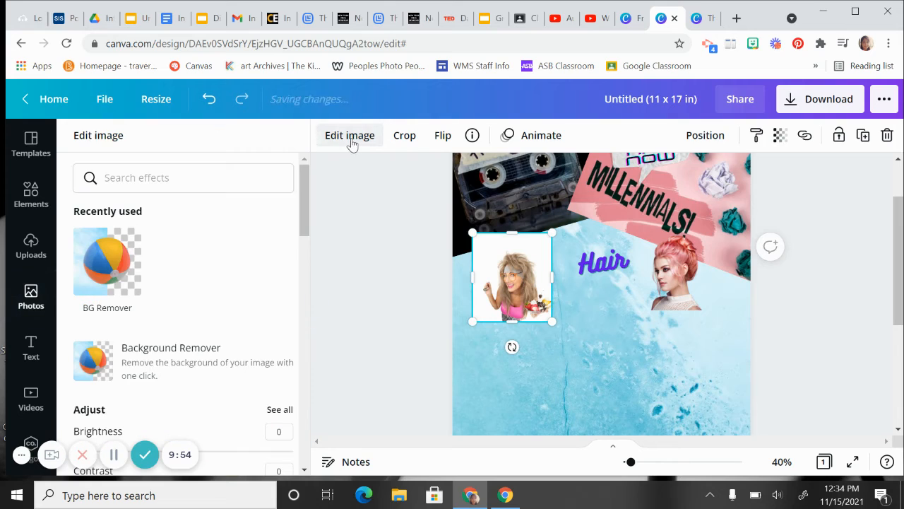
click(131, 358)
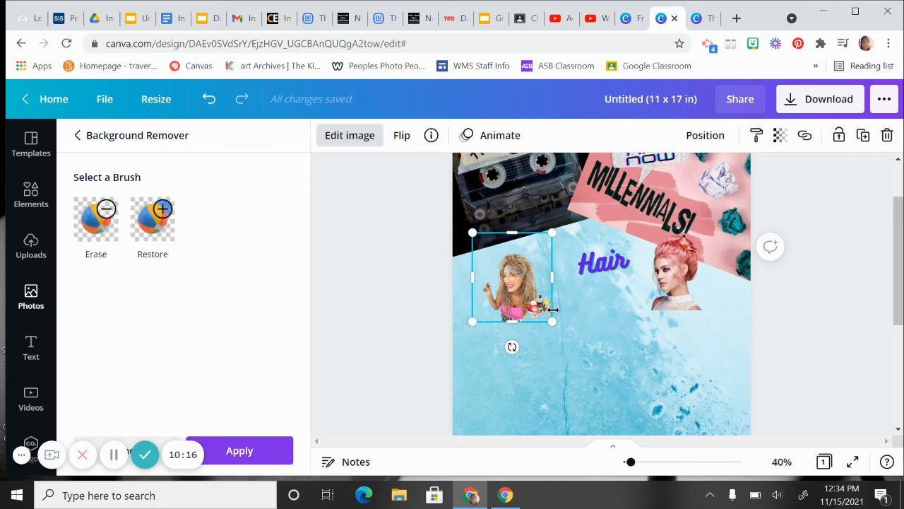
Step: Enlarge the big-haired woman's cutout, position it left of the "Hair" text, and tilt it slightly counterclockwise
drag(552, 319, 570, 342)
drag(531, 301, 535, 278)
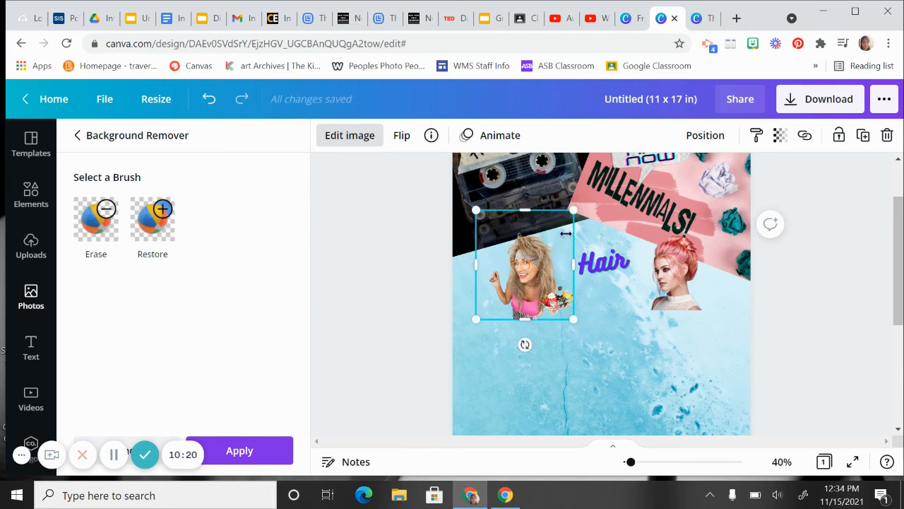
drag(572, 216, 566, 224)
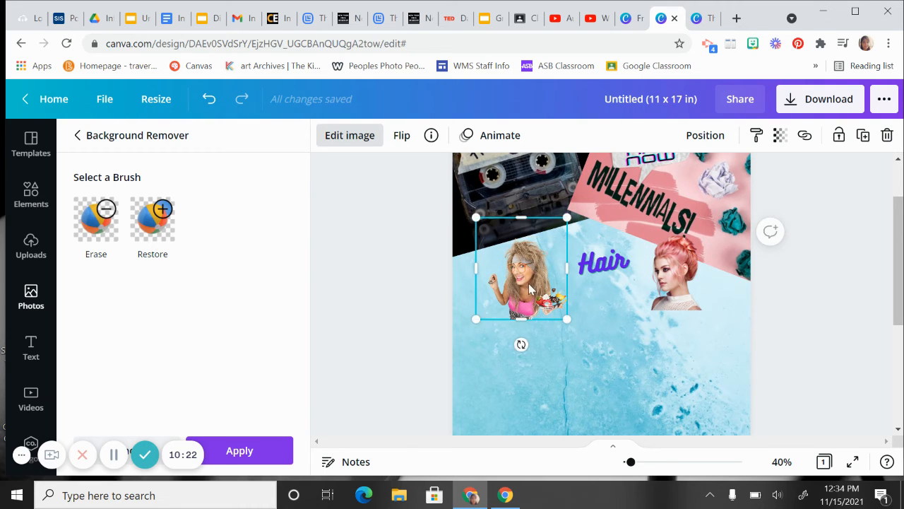
drag(531, 287, 530, 282)
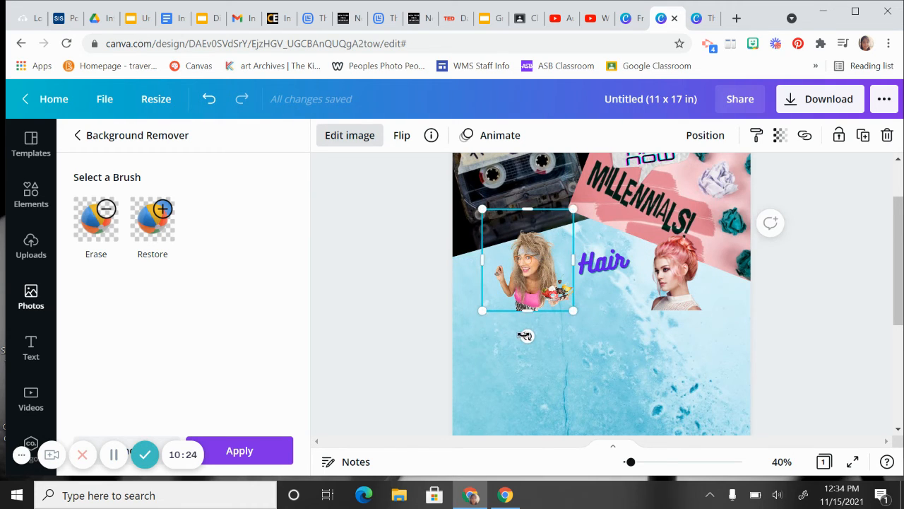
drag(540, 336, 558, 340)
Step: Tilt the pink-haired woman's cutout slightly clockwise and nudge it toward the "Hair" text
click(677, 286)
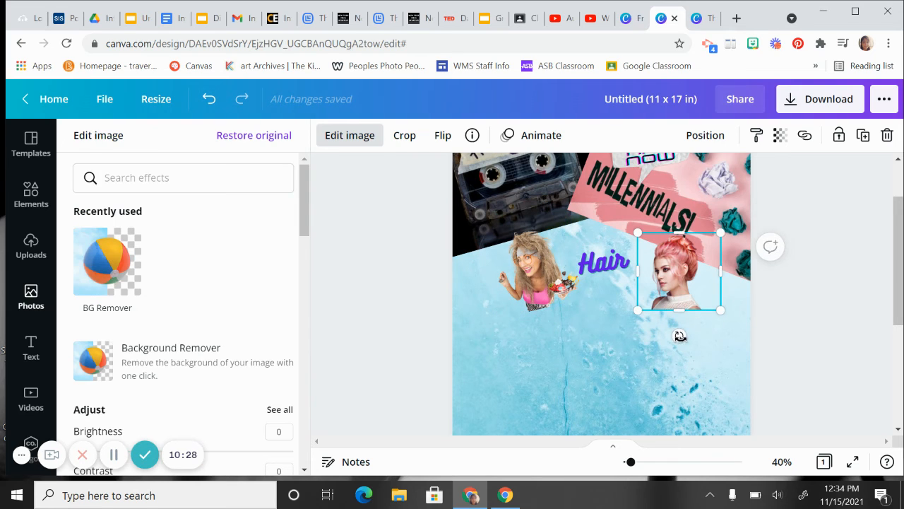
drag(680, 336, 665, 335)
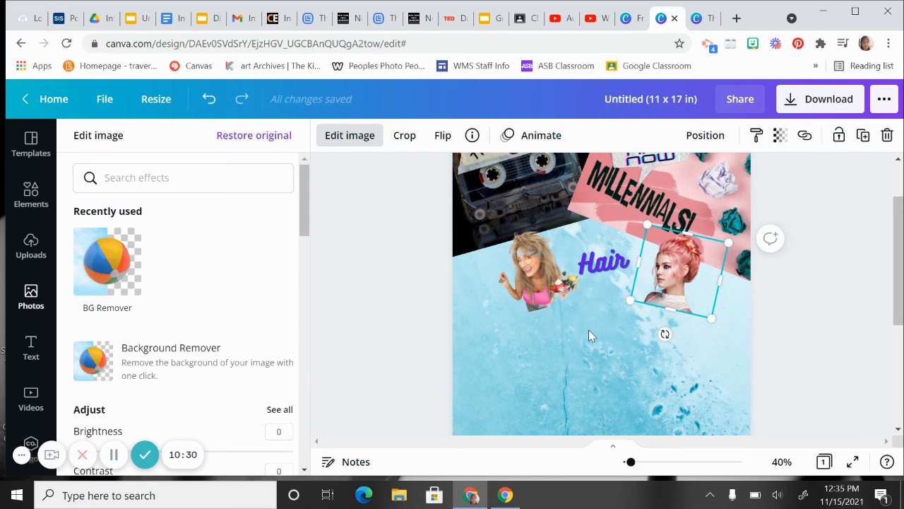
drag(670, 296, 662, 297)
click(554, 322)
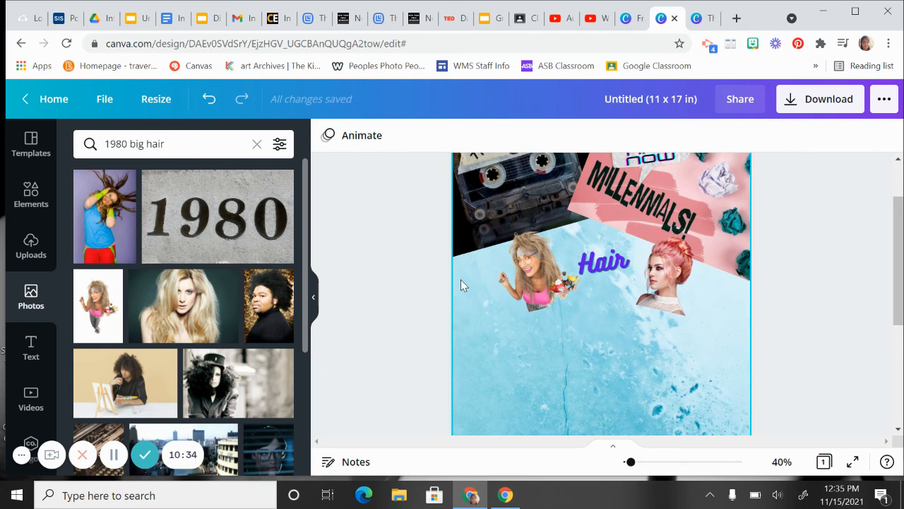
Step: Bring up the text styles and review the whole poster at 19% zoom
click(30, 346)
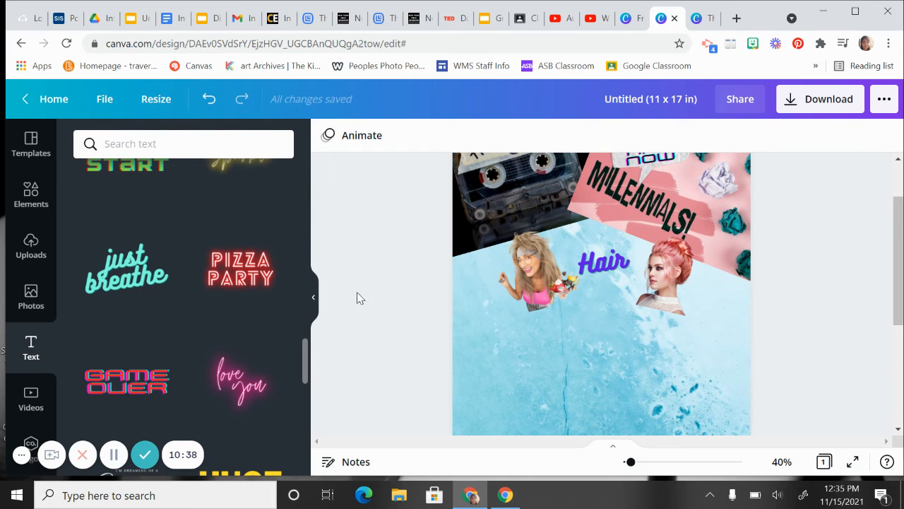
scroll(358, 299, up, 1)
scroll(551, 308, up, 2)
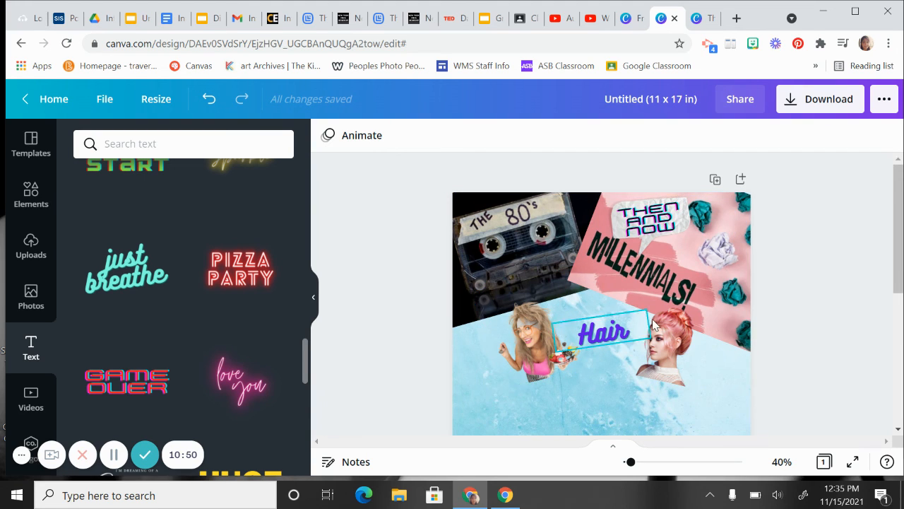
scroll(720, 323, down, 3)
scroll(755, 311, up, 3)
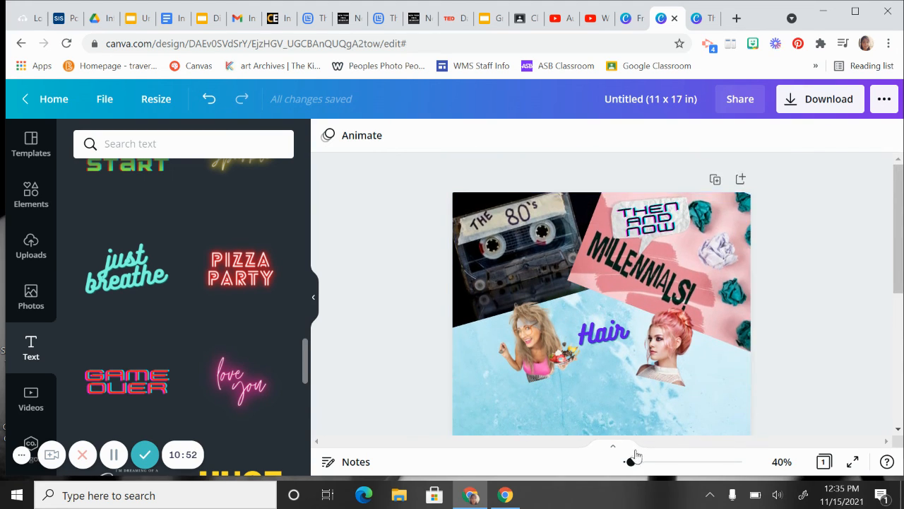
drag(630, 463, 626, 461)
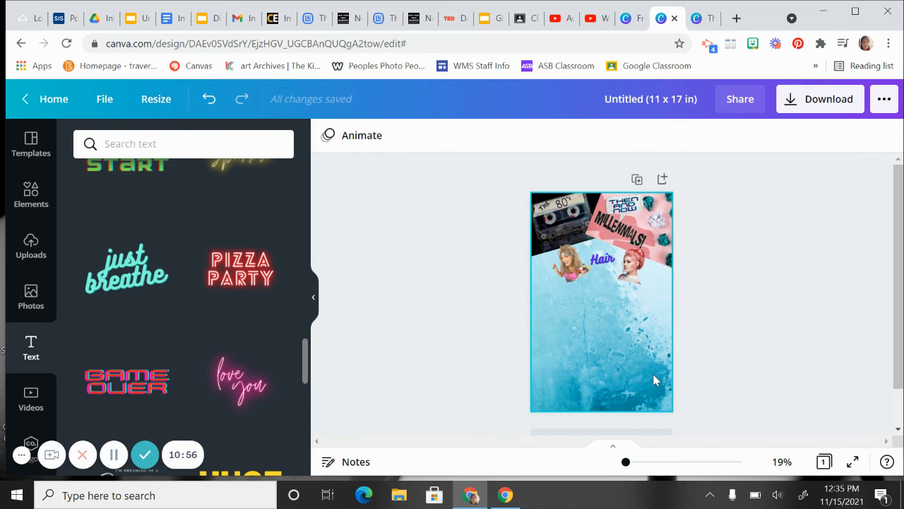
Step: Open the poster's download settings and set the PNG size multiplier to 3
click(800, 104)
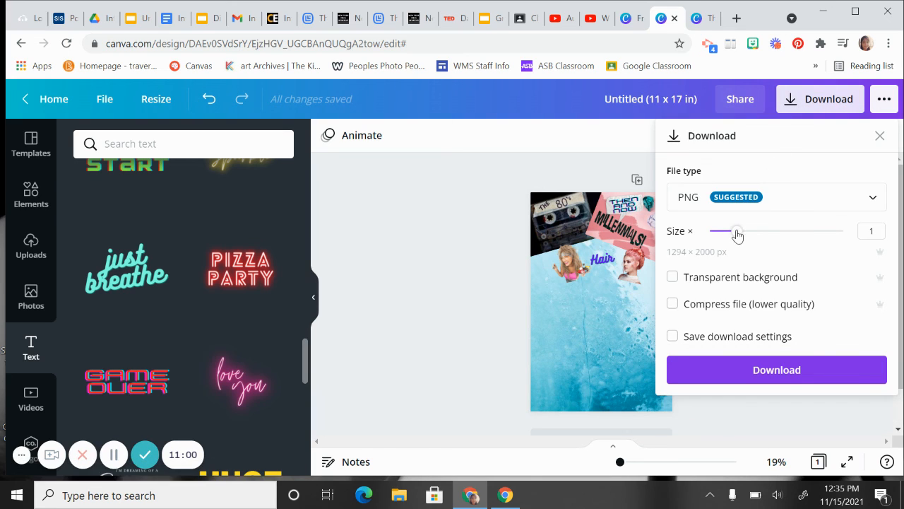
drag(736, 231, 850, 234)
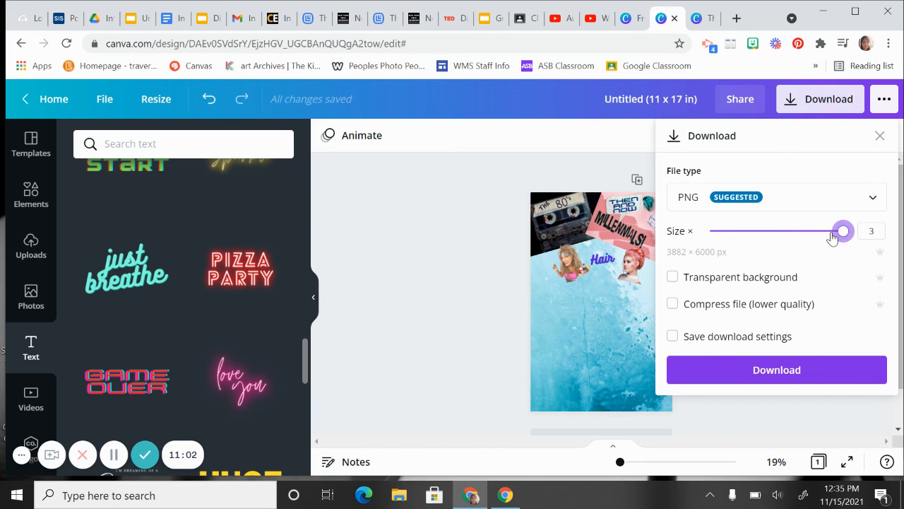